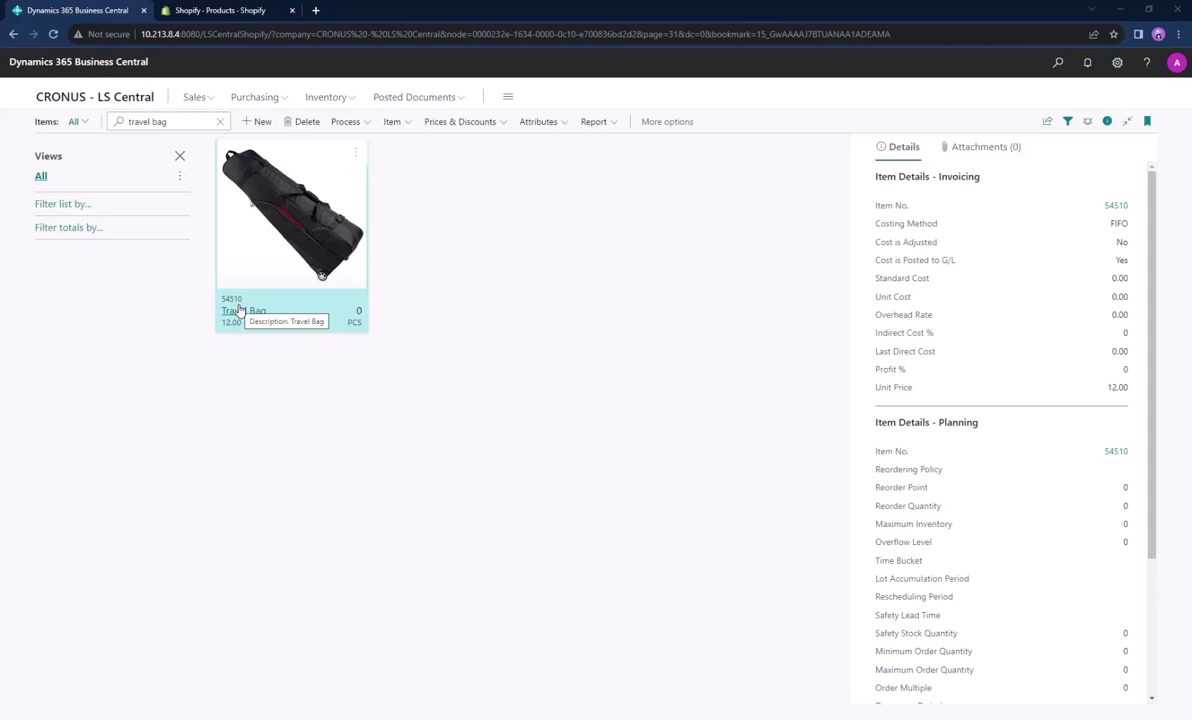
- Search the Shopify products list for 'travel bag'
{"action": "left_click", "coordinate": [222, 10]}
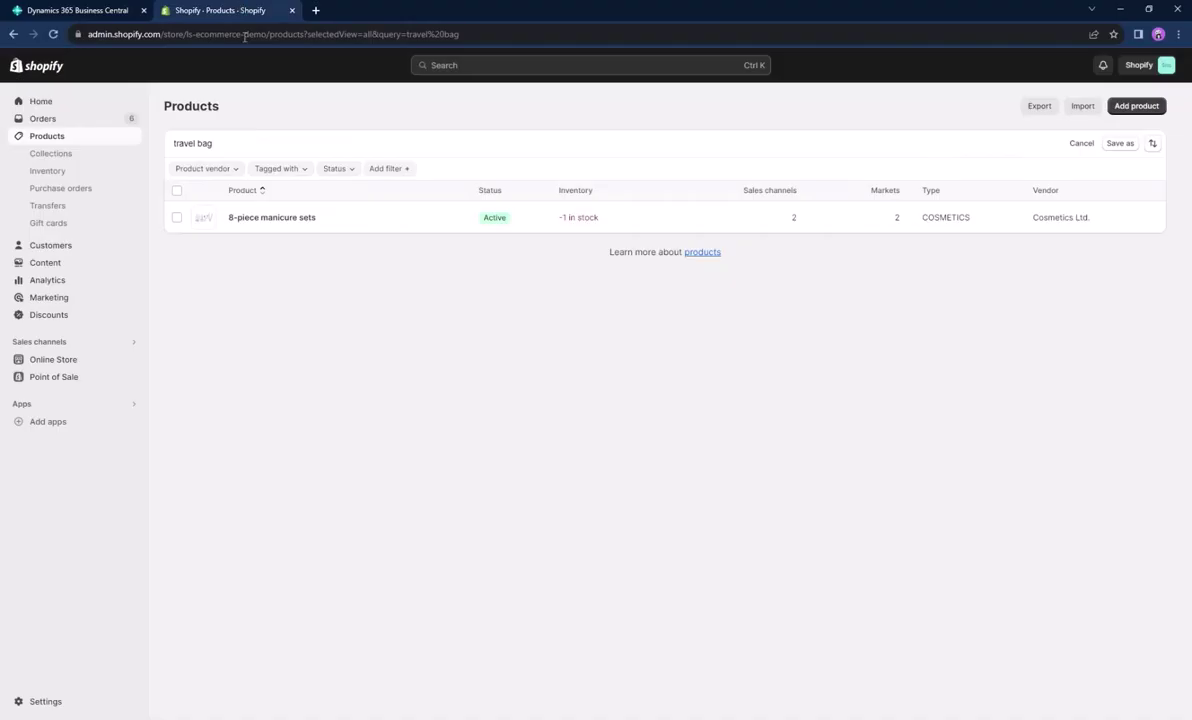
{"action": "triple_click", "coordinate": [227, 141]}
{"action": "type", "text": "tra"}
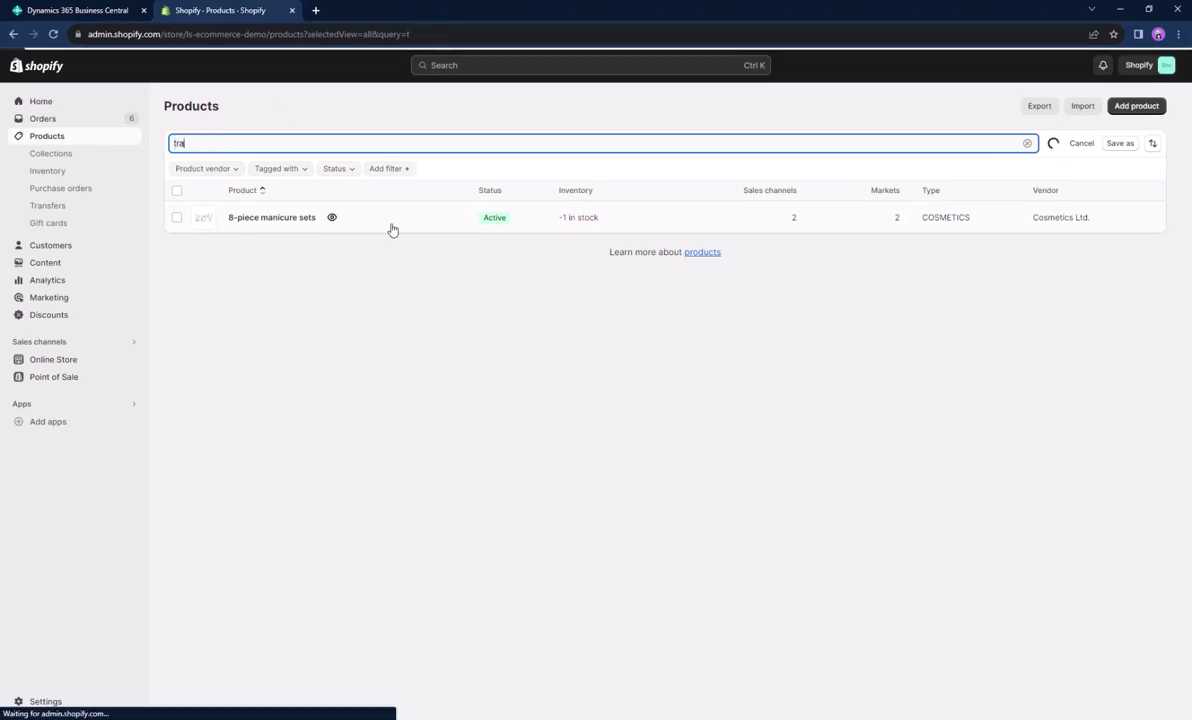
{"action": "type", "text": "vel bag"}
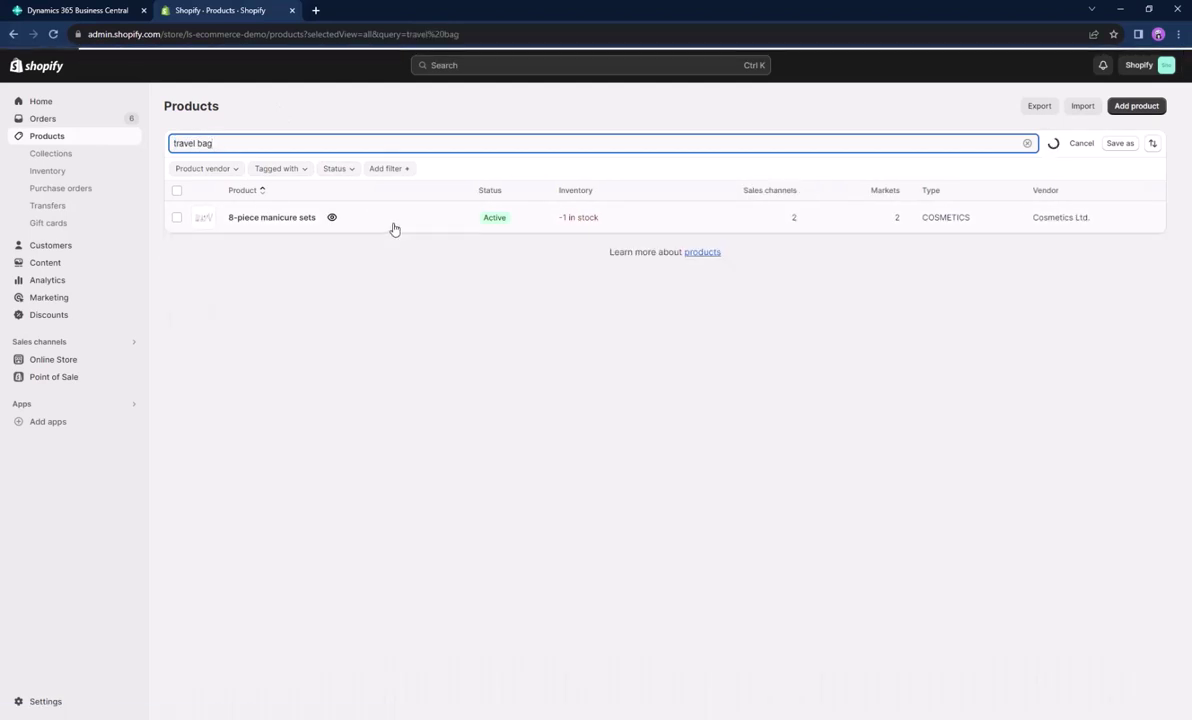
- From Shopify Administration, send item 54510 Travel Bag with Send Prices and Send Images enabled
{"action": "left_click", "coordinate": [60, 10]}
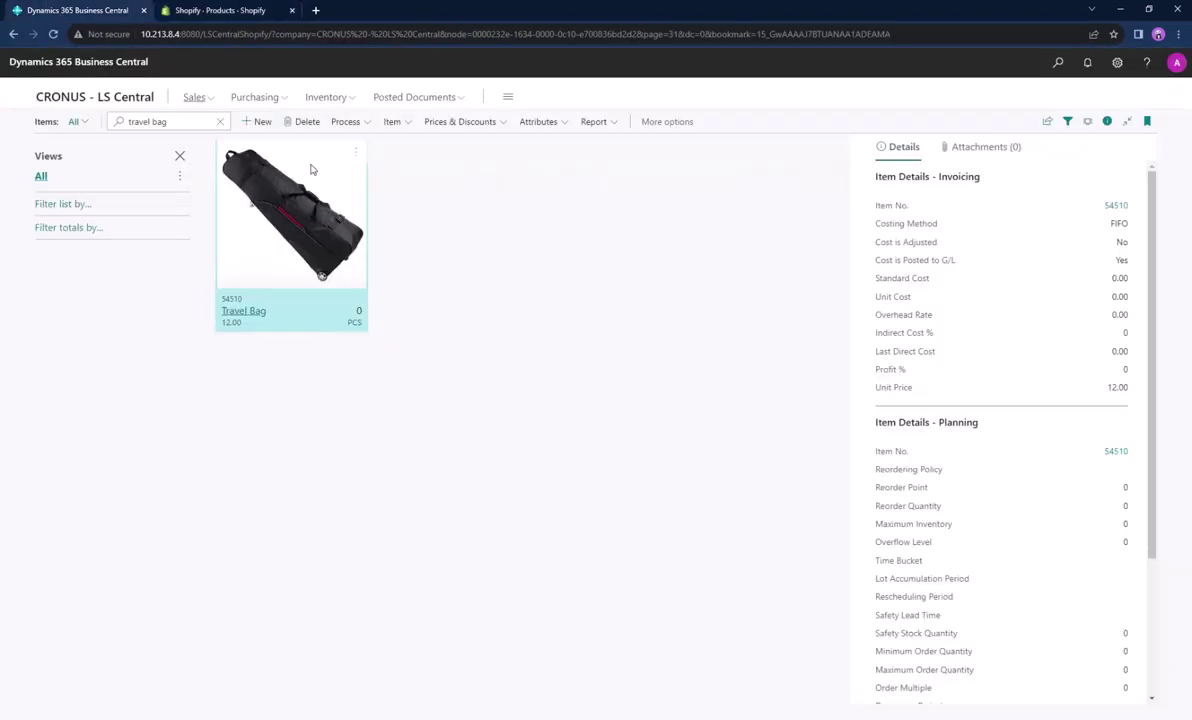
{"action": "left_click", "coordinate": [1058, 63]}
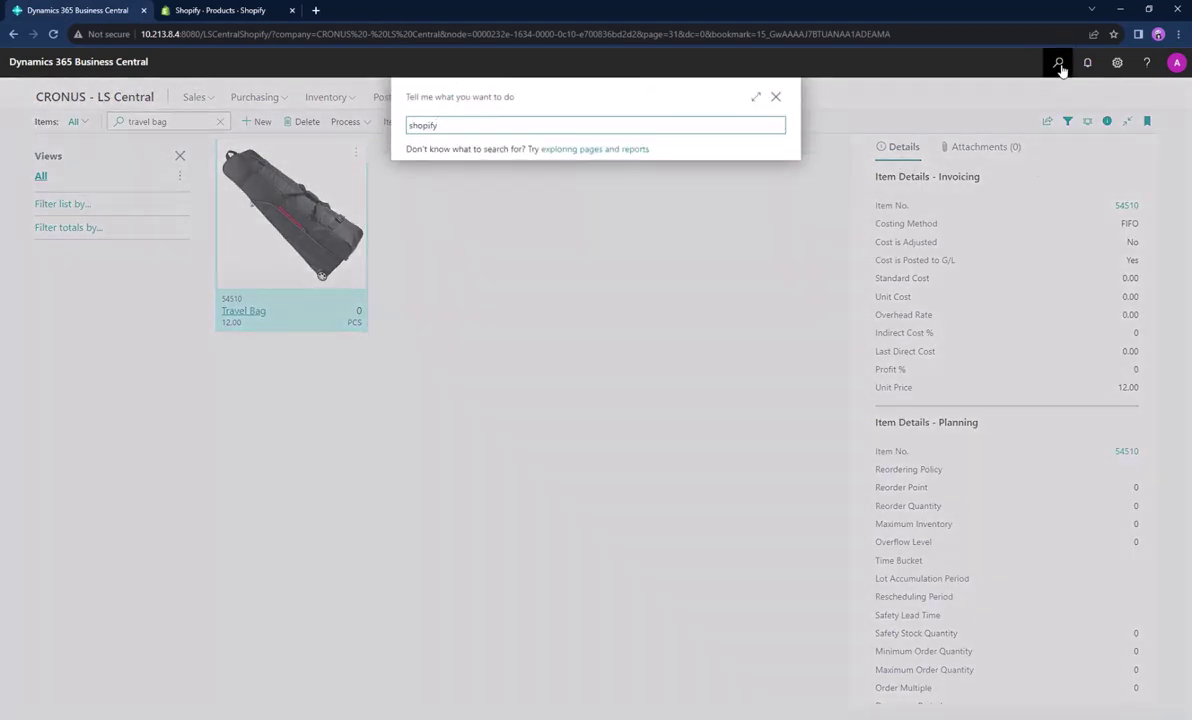
{"action": "left_click", "coordinate": [478, 178]}
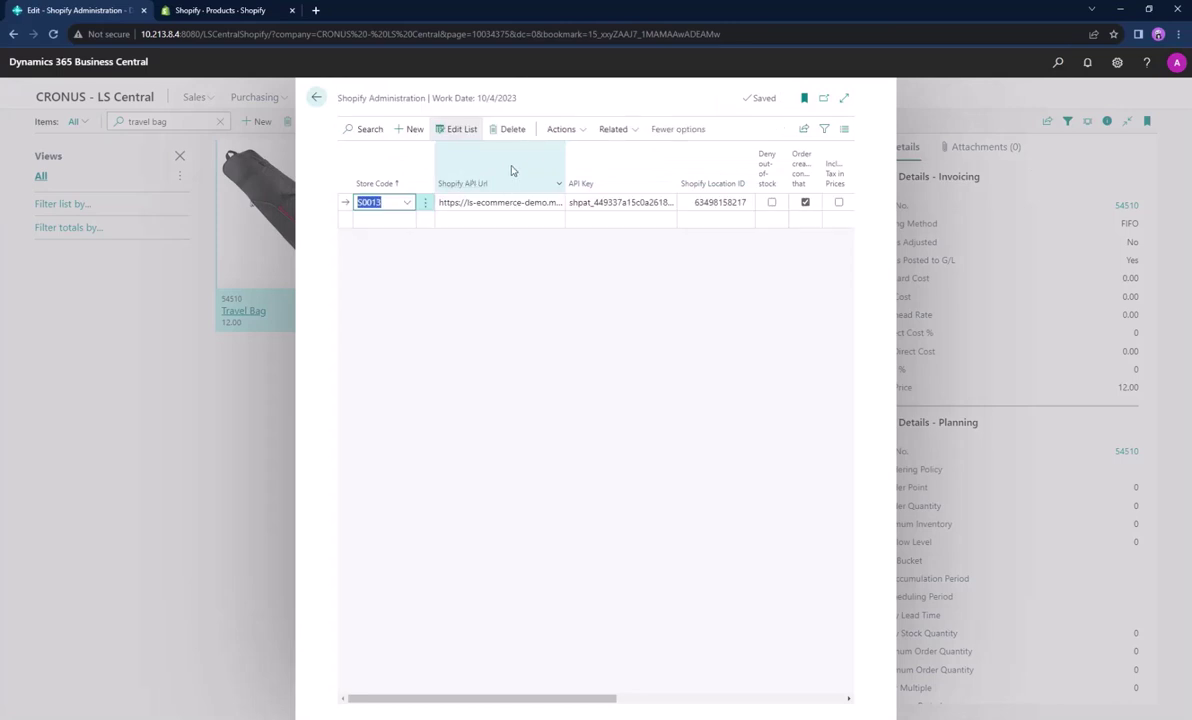
{"action": "left_click", "coordinate": [571, 130]}
{"action": "mouse_move", "coordinate": [590, 152]}
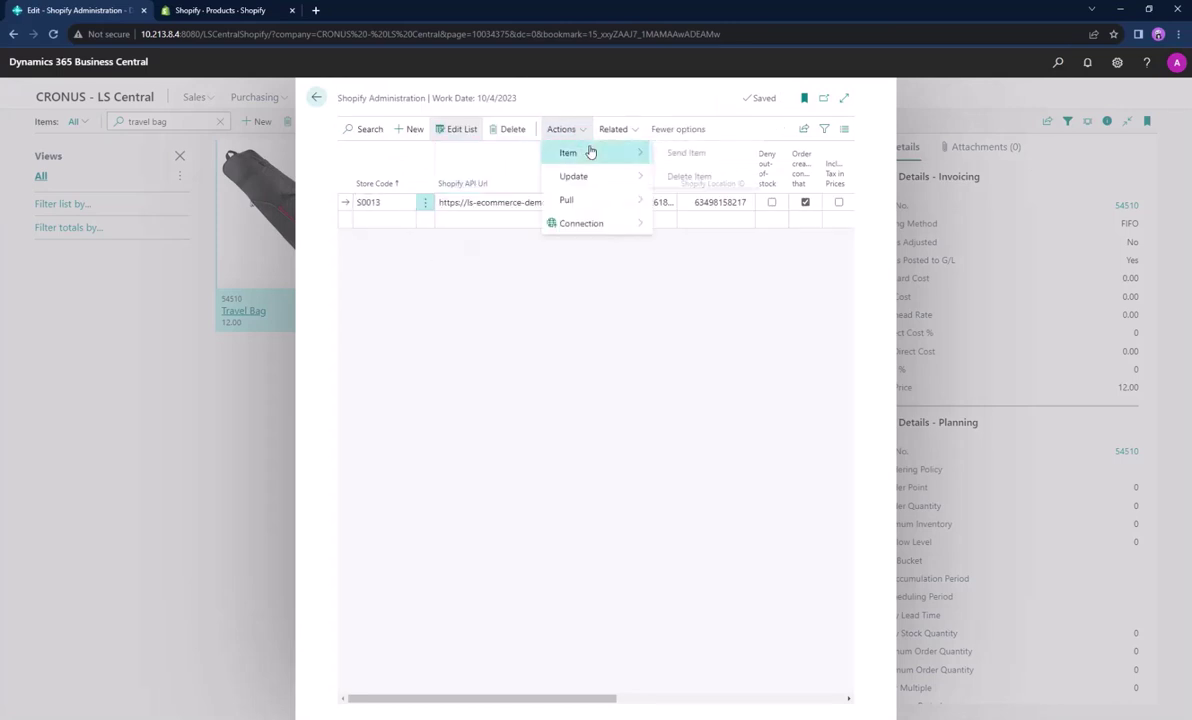
{"action": "left_click", "coordinate": [684, 152]}
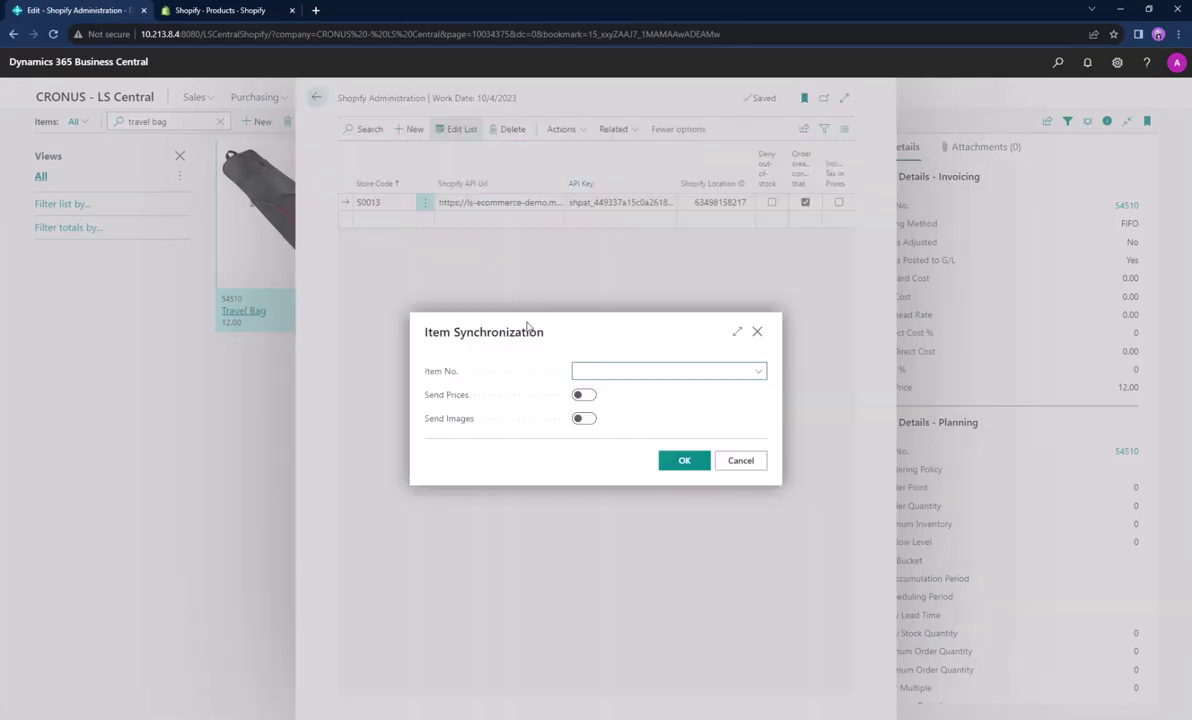
{"action": "left_click", "coordinate": [597, 372]}
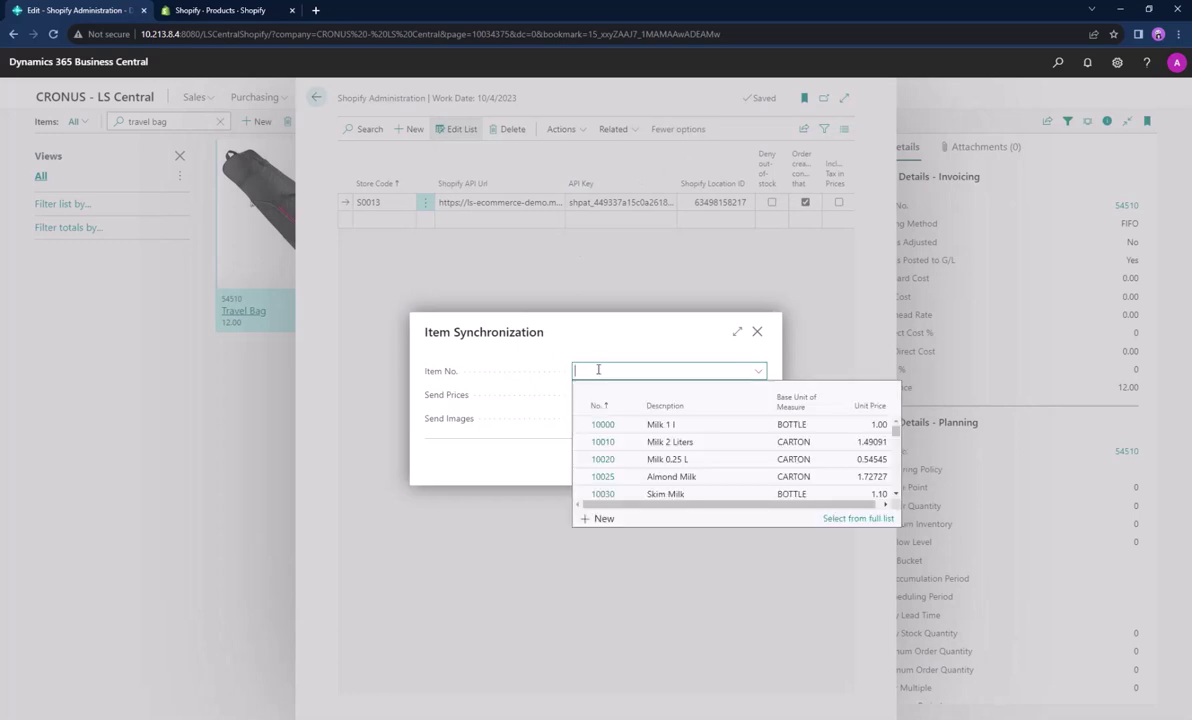
{"action": "type", "text": "54510"}
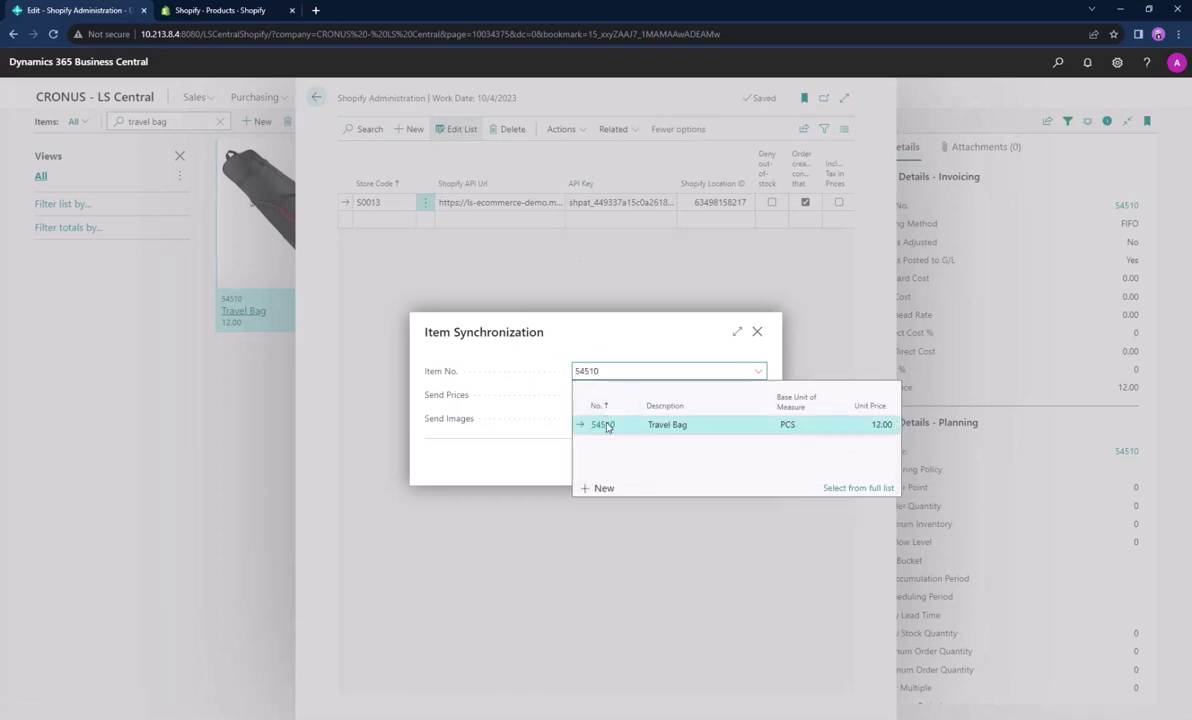
{"action": "left_click", "coordinate": [606, 425]}
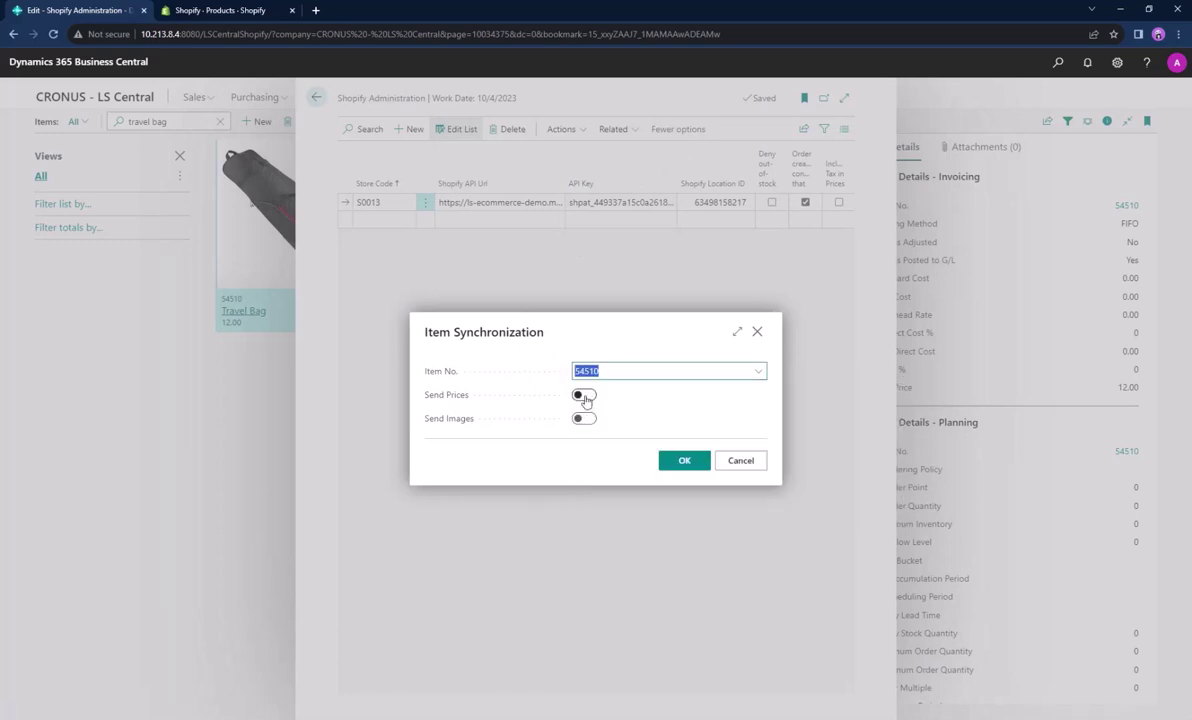
{"action": "left_click", "coordinate": [585, 396]}
{"action": "left_click", "coordinate": [583, 419]}
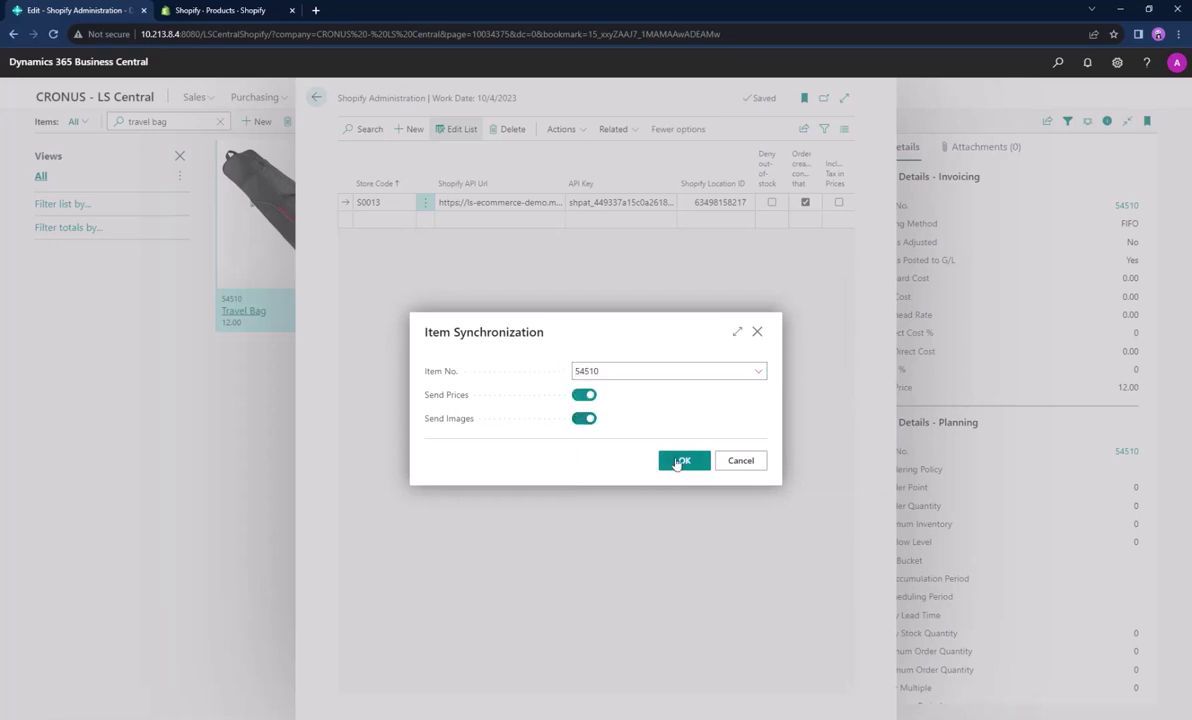
{"action": "left_click", "coordinate": [682, 462]}
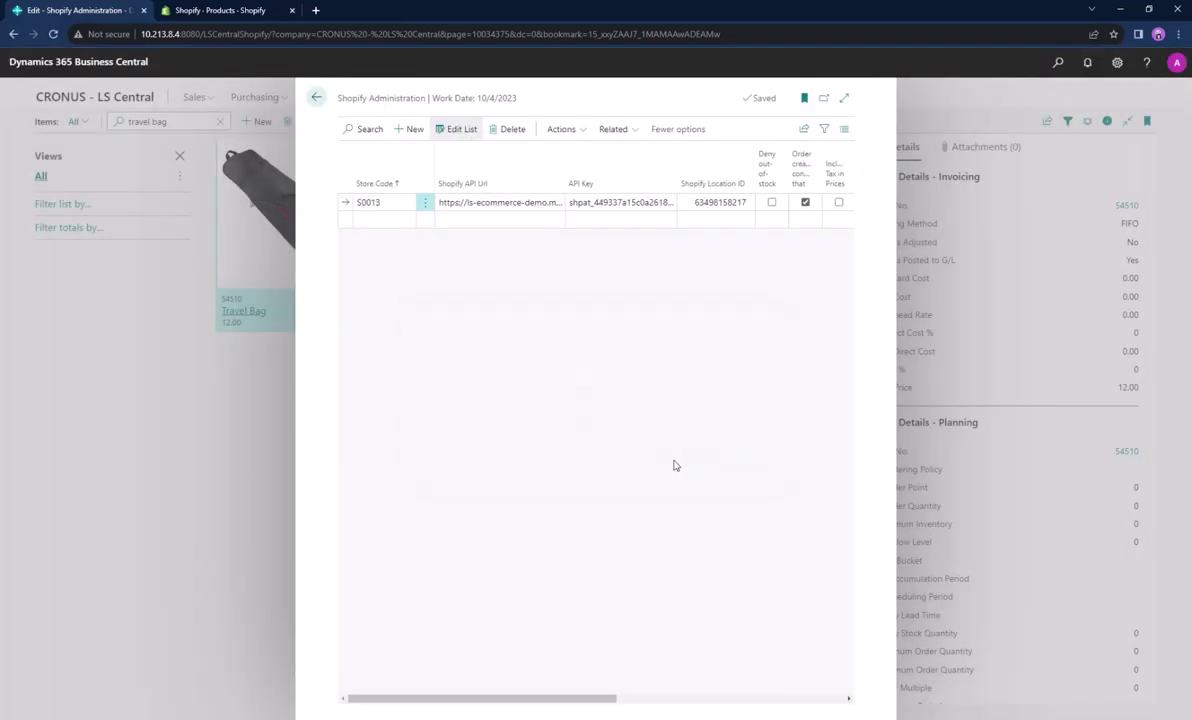
- Reload the Shopify products list to check that Travel Bag now appears
{"action": "key", "text": "Escape"}
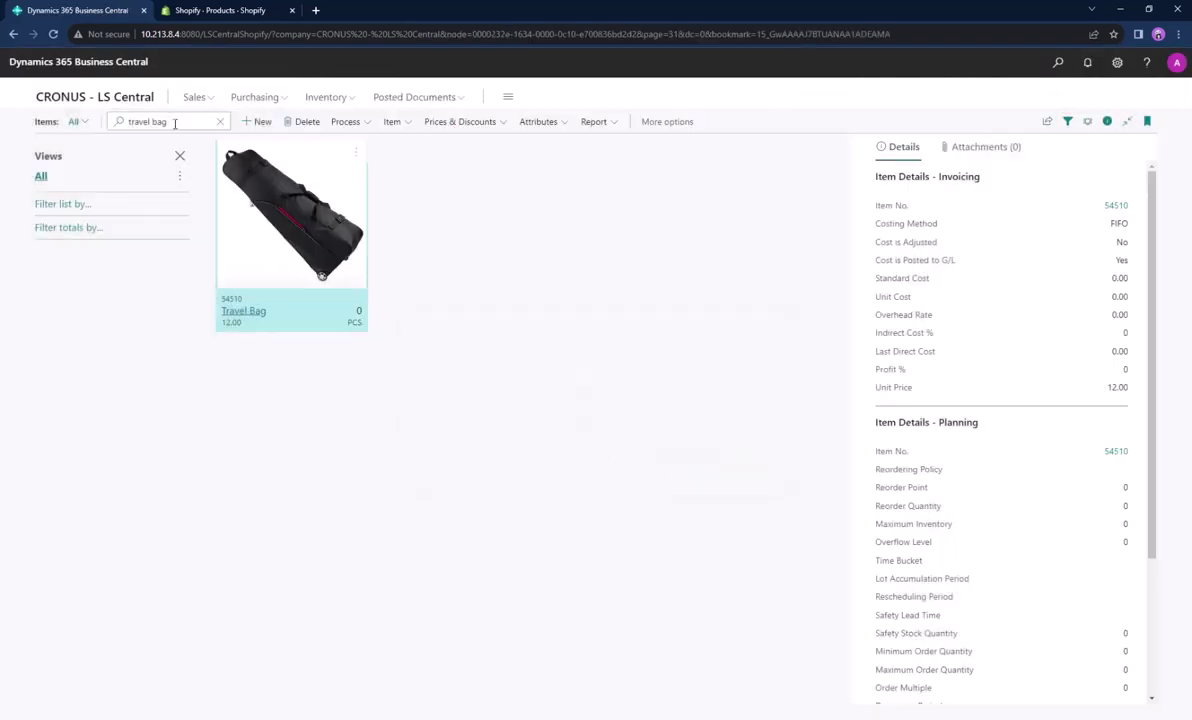
{"action": "left_click", "coordinate": [210, 8]}
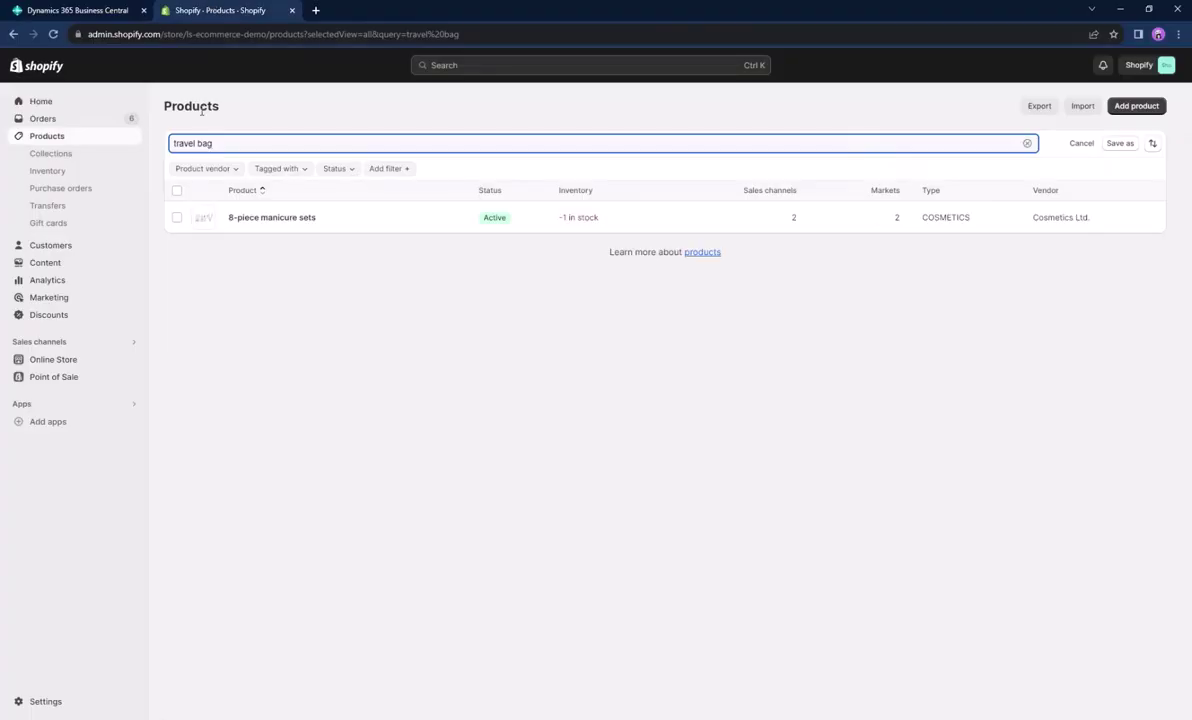
{"action": "left_click", "coordinate": [51, 37]}
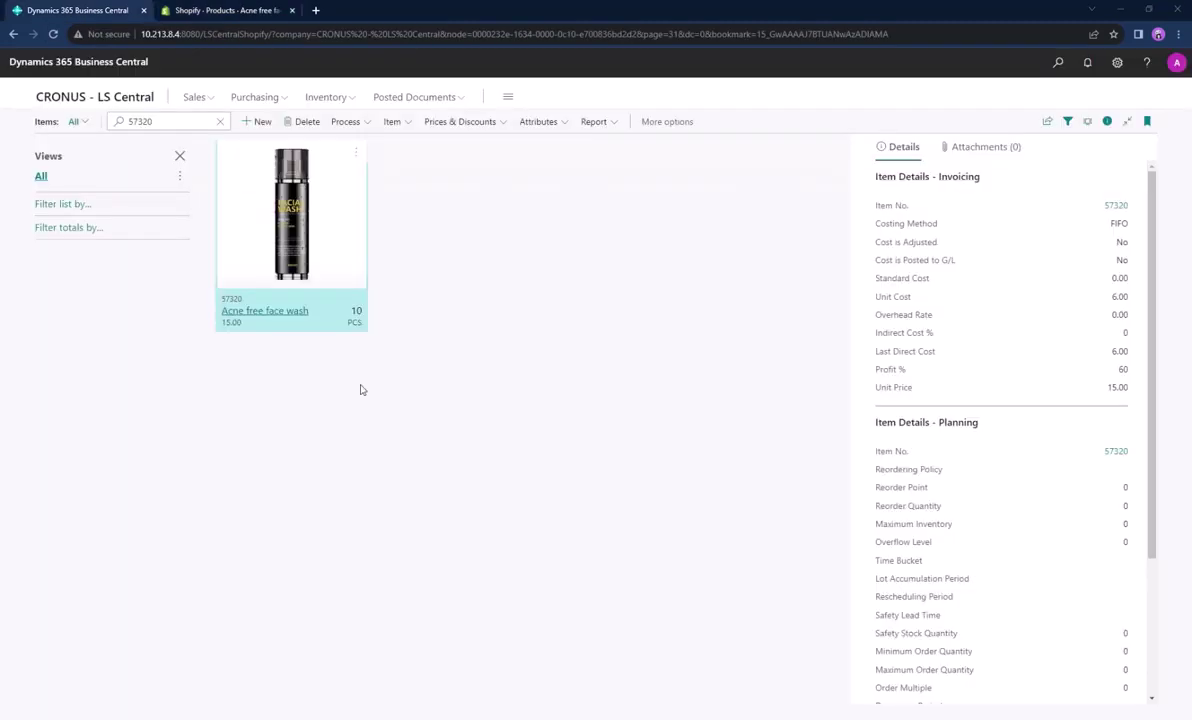
- Open the Acne free face wash item card, review it, and show its Prices & Discounts options
{"action": "left_click", "coordinate": [244, 316]}
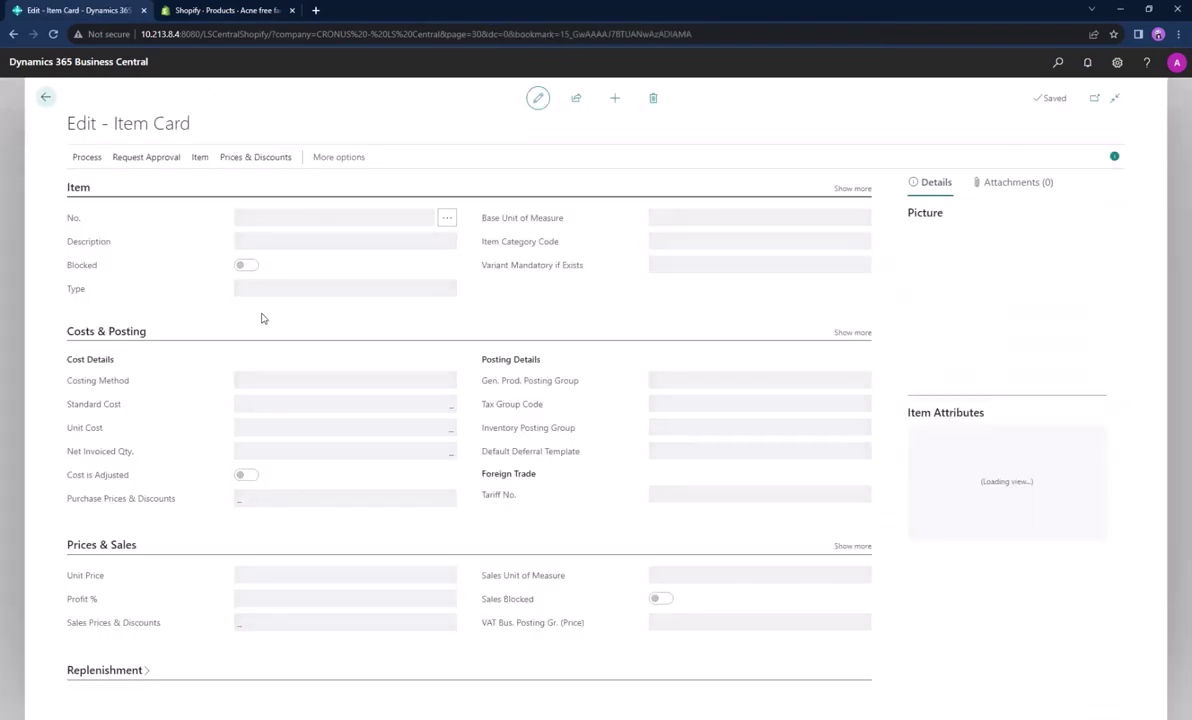
{"action": "scroll", "coordinate": [268, 394], "scroll_direction": "down", "scroll_amount": 5}
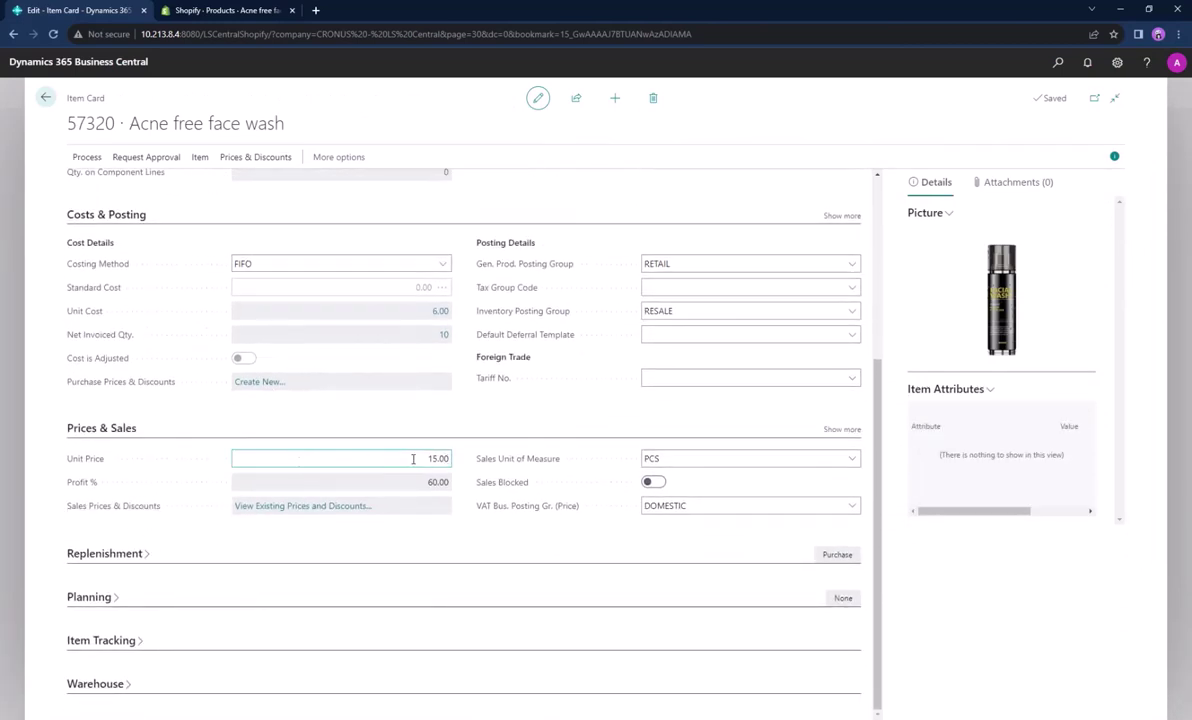
{"action": "scroll", "coordinate": [327, 420], "scroll_direction": "up", "scroll_amount": 5}
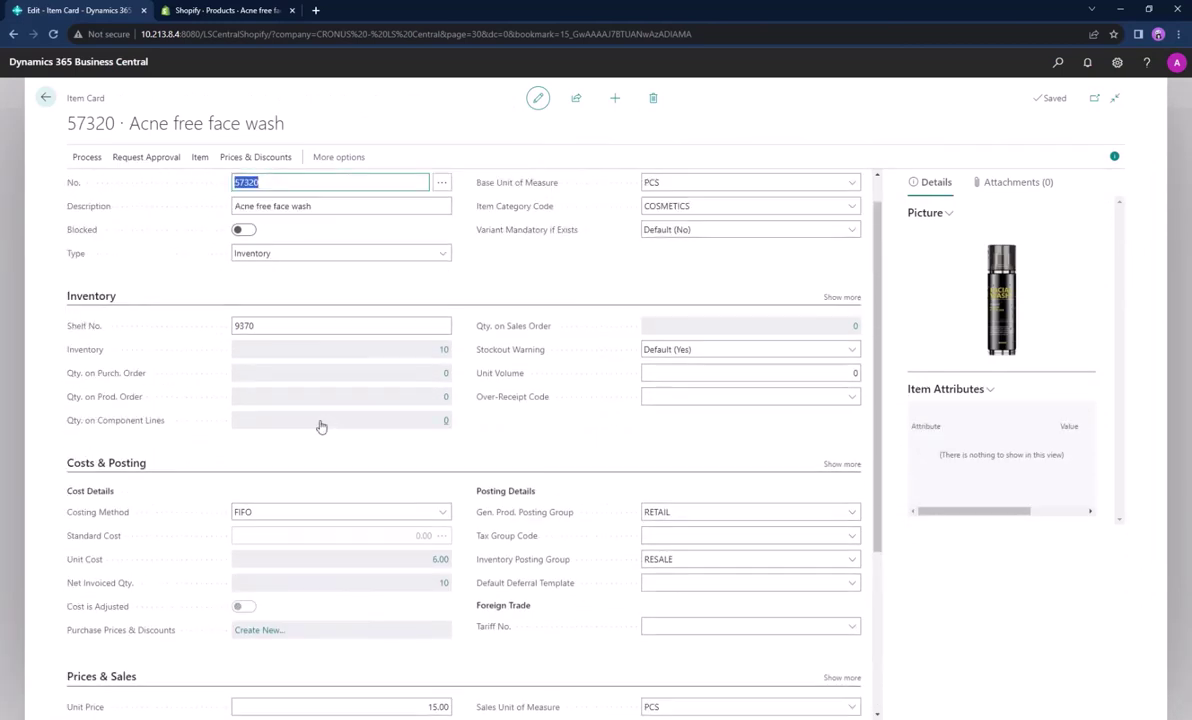
{"action": "left_click", "coordinate": [228, 158]}
- Change the unit price on the item's sales price line from 15.00 to 14
{"action": "left_click", "coordinate": [104, 184]}
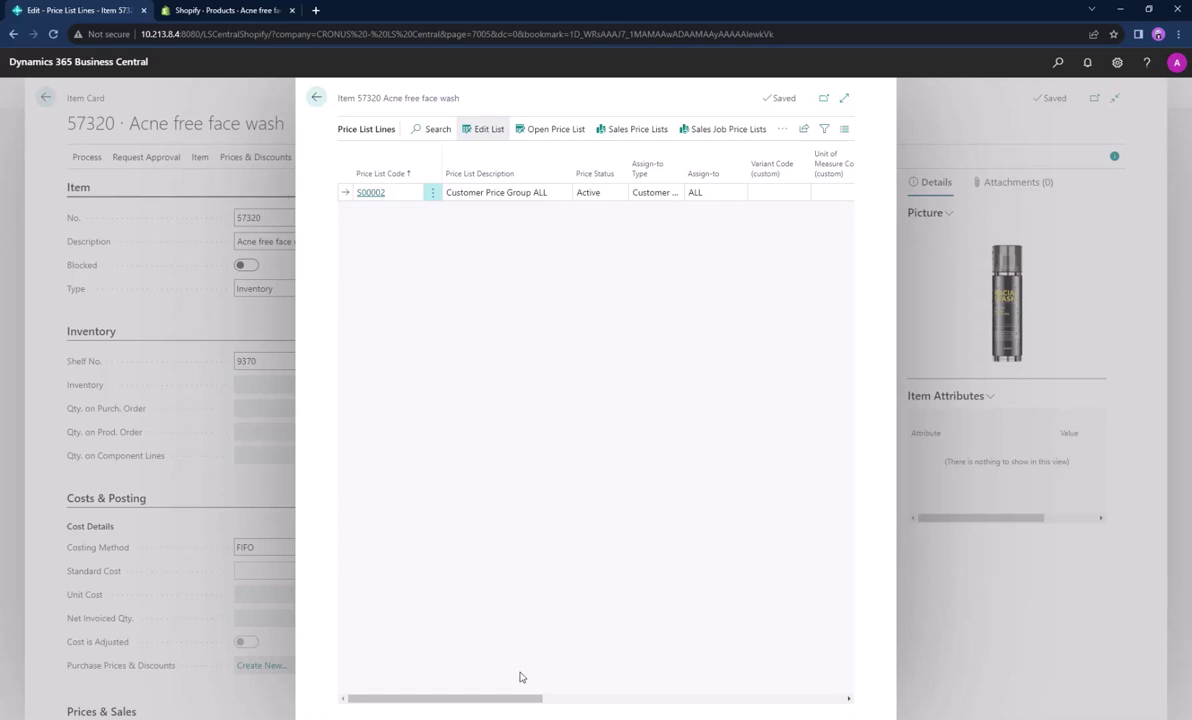
{"action": "left_click_drag", "start_coordinate": [519, 698], "coordinate": [668, 698]}
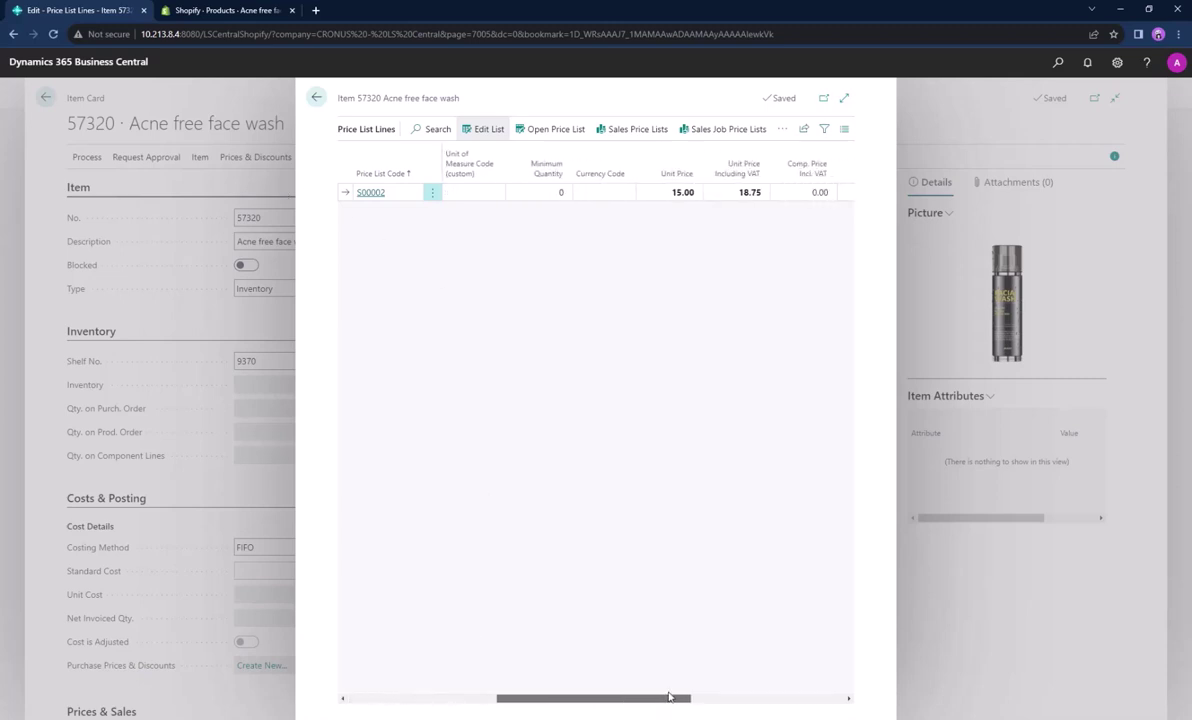
{"action": "left_click", "coordinate": [677, 192]}
{"action": "type", "text": "14"}
{"action": "left_click", "coordinate": [748, 291]}
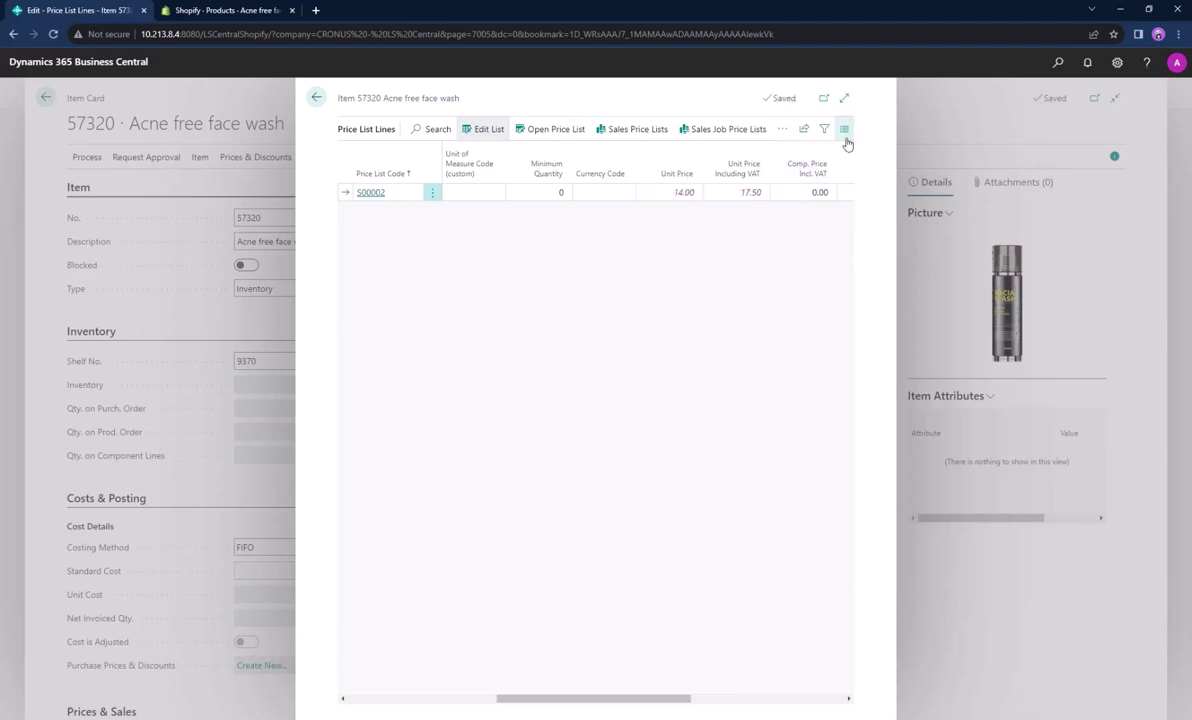
- Close the price list lines and return to the item list filtered to 57320
{"action": "left_click", "coordinate": [845, 130]}
{"action": "left_click", "coordinate": [783, 129]}
{"action": "mouse_move", "coordinate": [771, 153]}
{"action": "left_click", "coordinate": [814, 154]}
{"action": "left_click", "coordinate": [934, 143]}
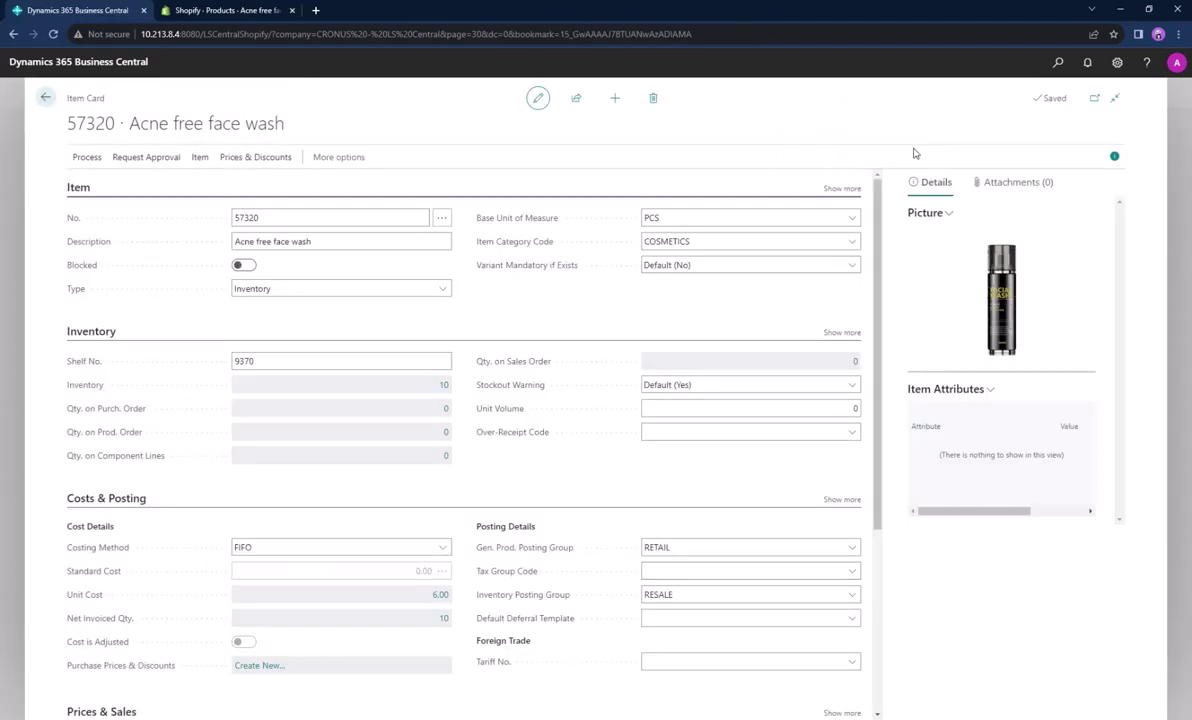
{"action": "scroll", "coordinate": [487, 482], "scroll_direction": "down", "scroll_amount": 2}
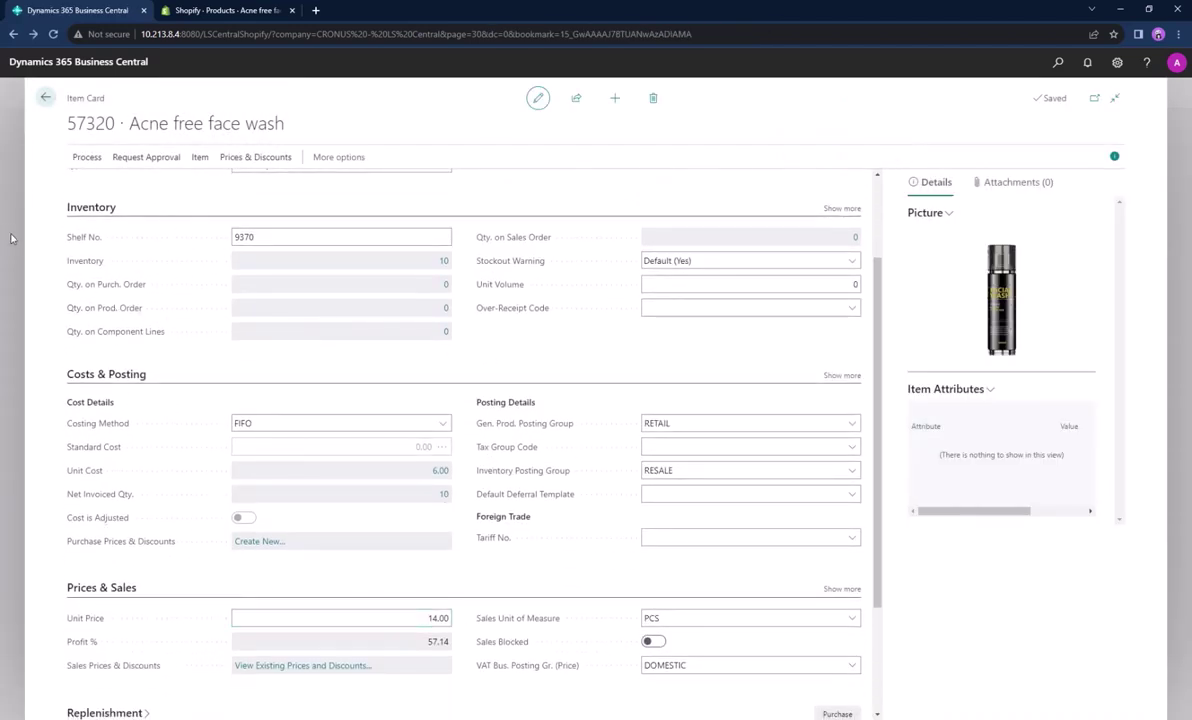
{"action": "key", "text": "Escape"}
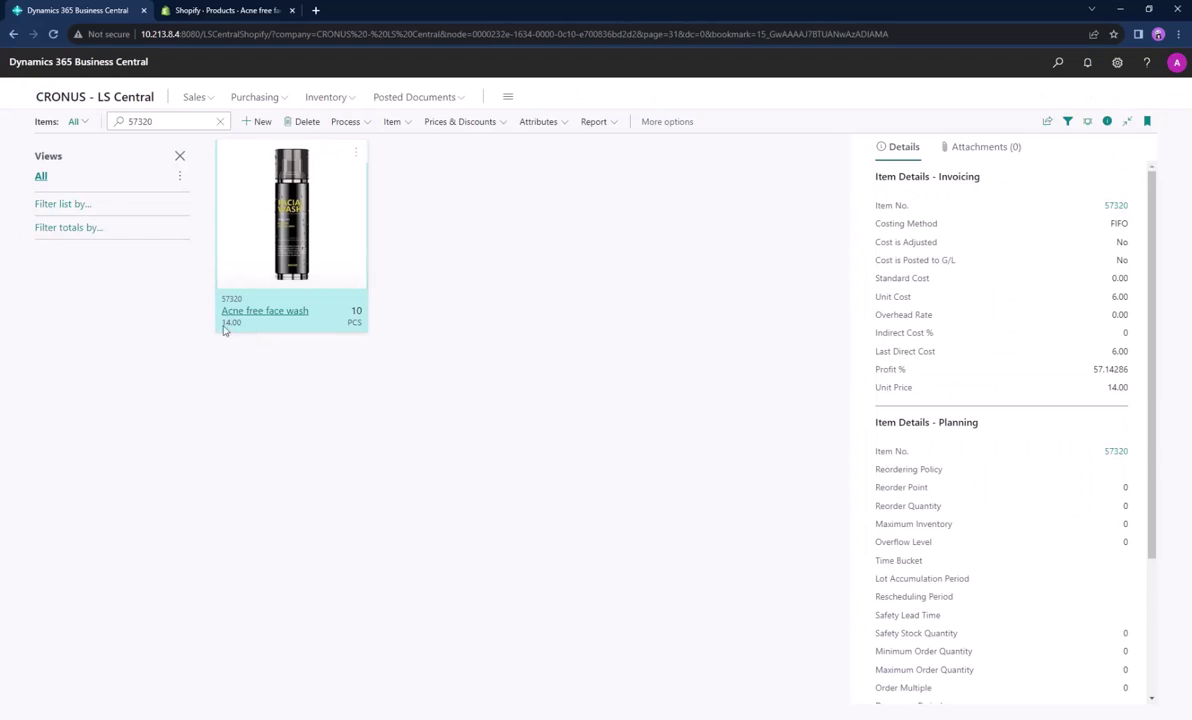
- Reload the Shopify Acne free face wash page; it still shows $15.00 and 10 available
{"action": "left_click", "coordinate": [249, 7]}
{"action": "scroll", "coordinate": [281, 220], "scroll_direction": "up", "scroll_amount": 3}
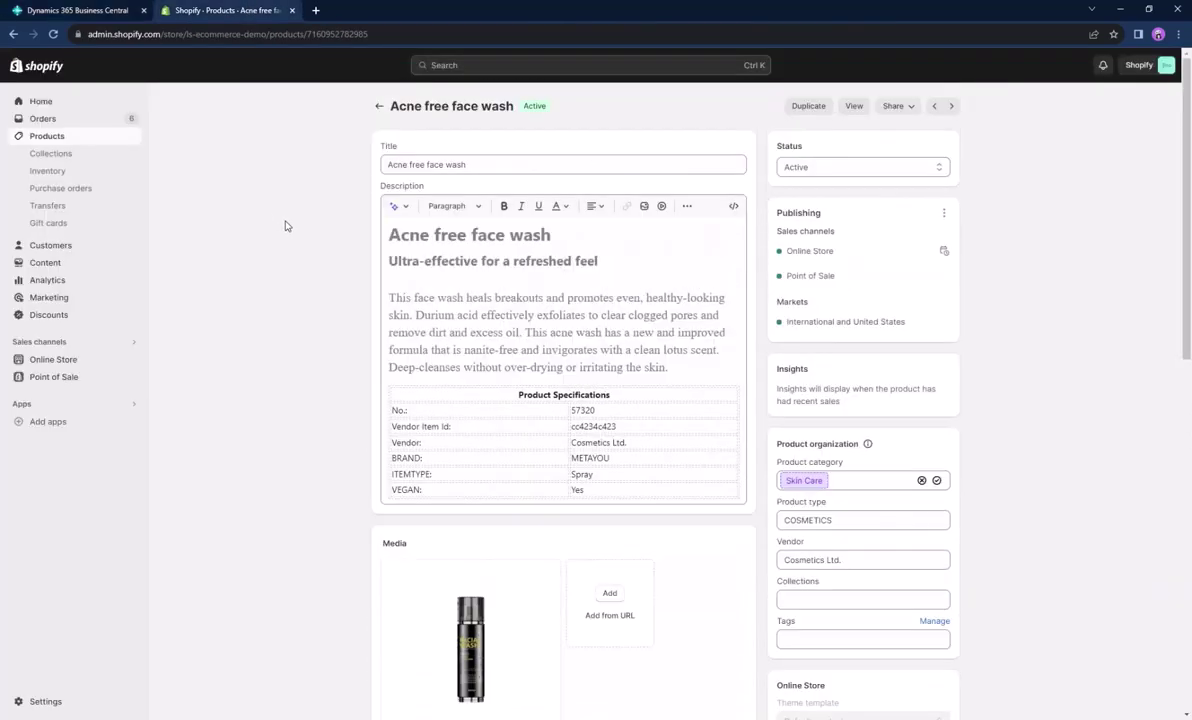
{"action": "scroll", "coordinate": [355, 350], "scroll_direction": "down", "scroll_amount": 5}
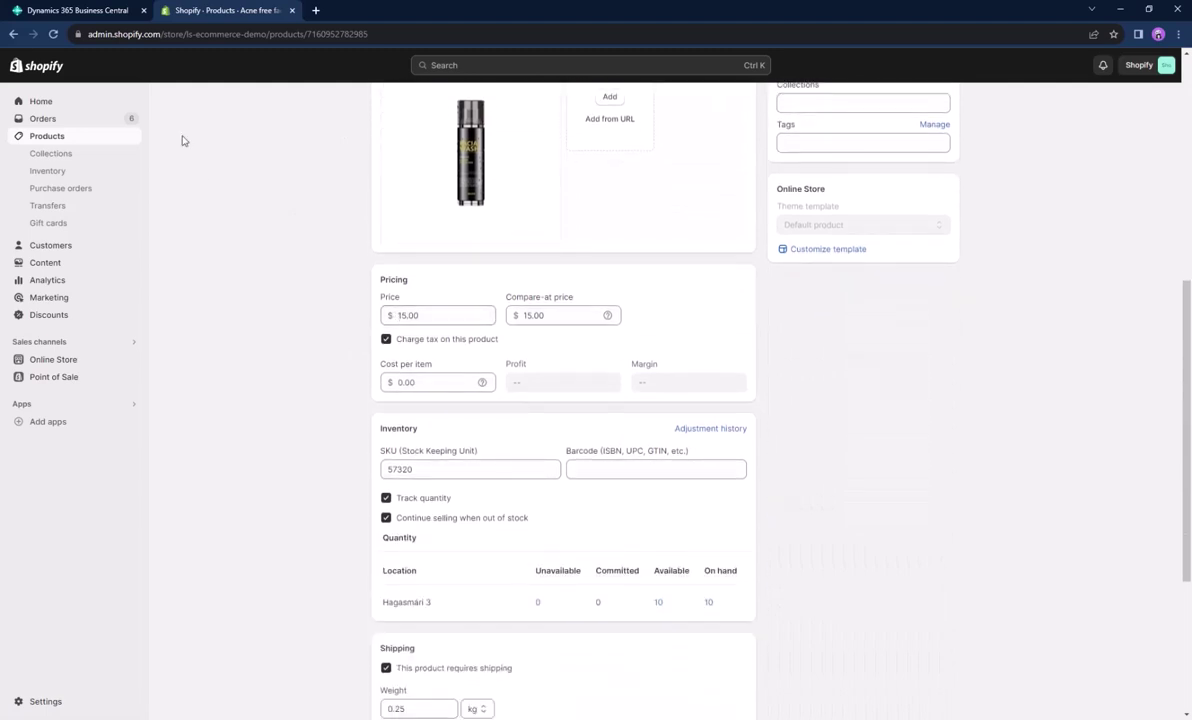
{"action": "left_click", "coordinate": [53, 36]}
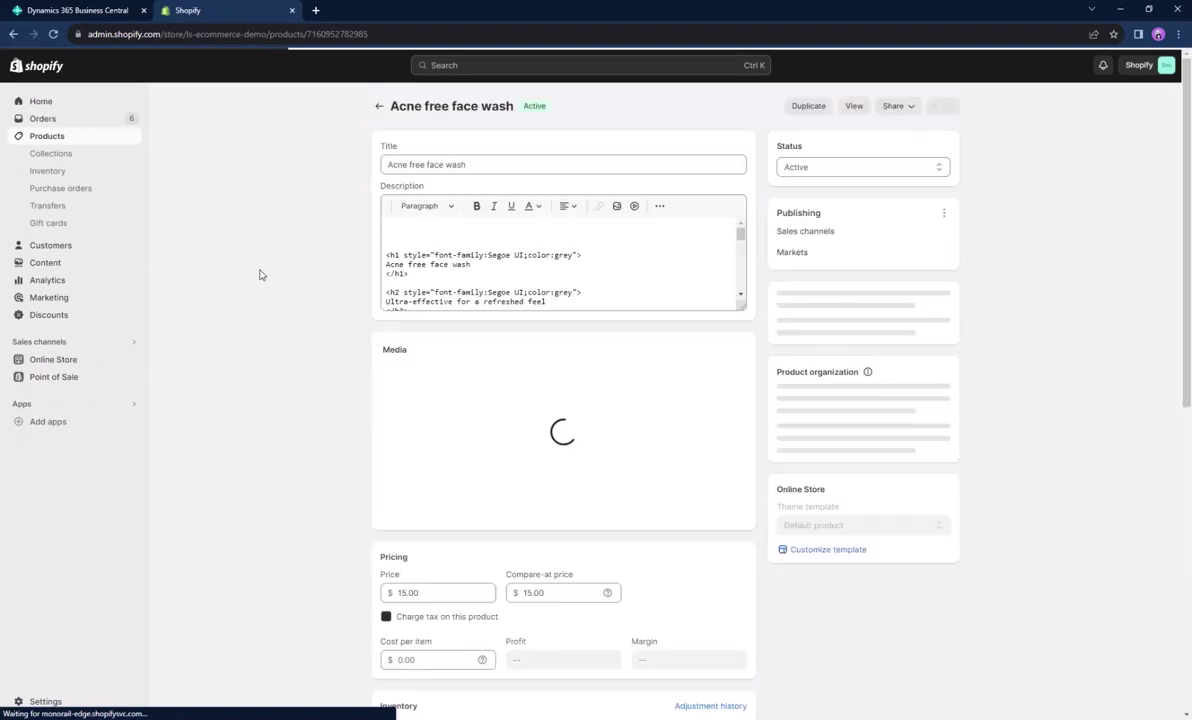
{"action": "scroll", "coordinate": [259, 284], "scroll_direction": "down", "scroll_amount": 5}
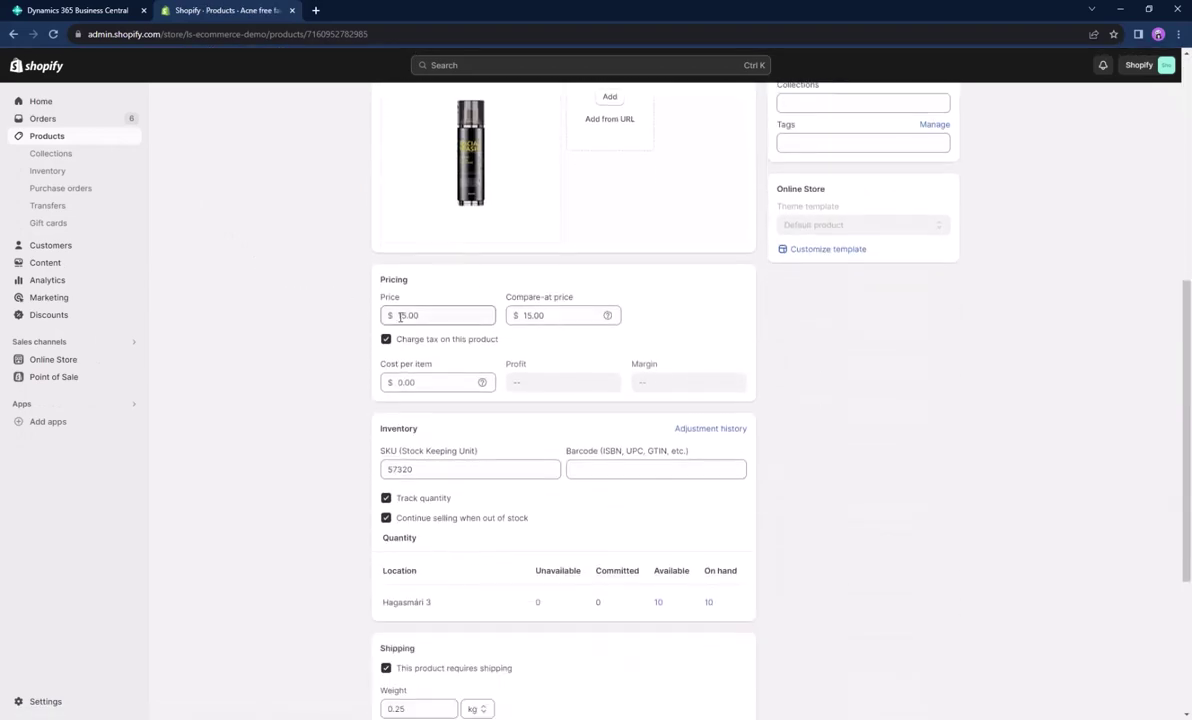
- Run Update Prices from Shopify Administration for store S0013
{"action": "left_click", "coordinate": [114, 8]}
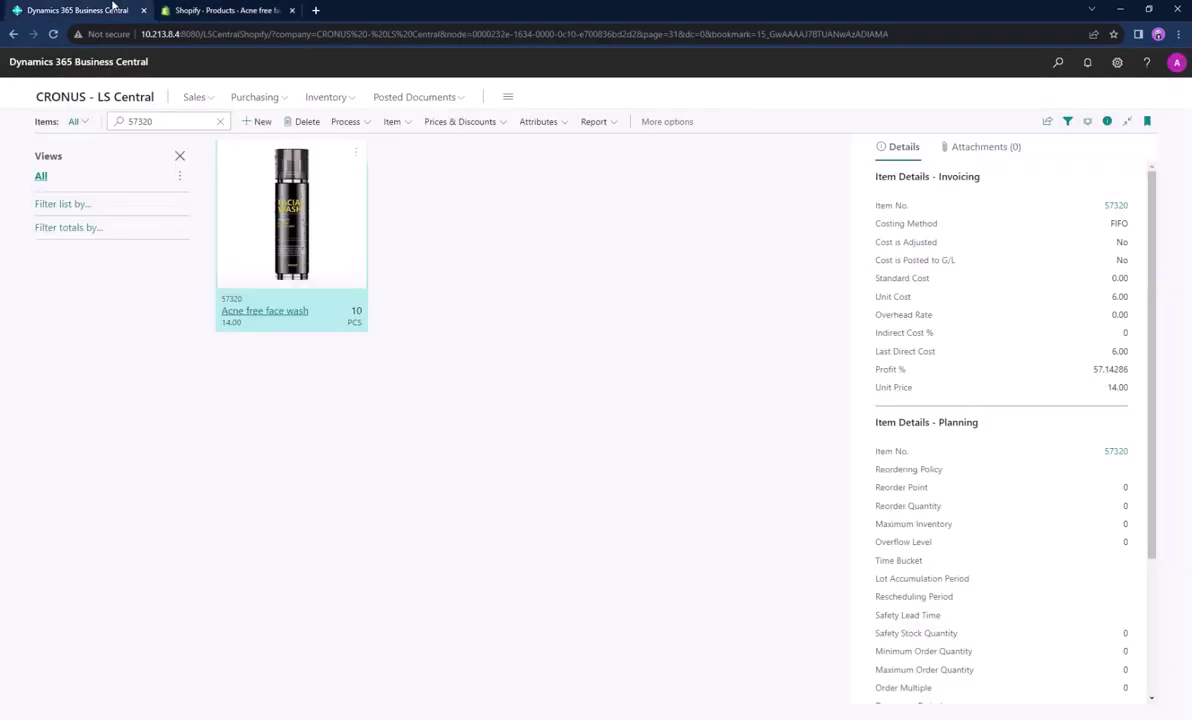
{"action": "left_click", "coordinate": [1057, 62]}
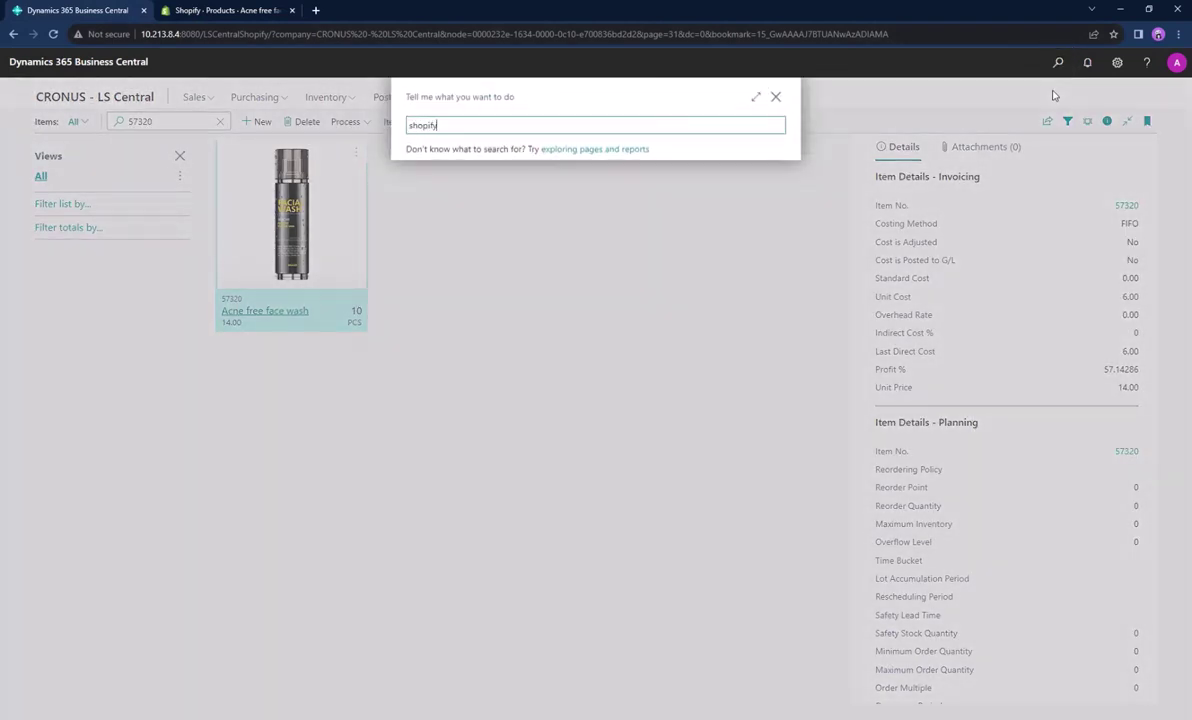
{"action": "type", "text": "shopify"}
{"action": "left_click", "coordinate": [487, 179]}
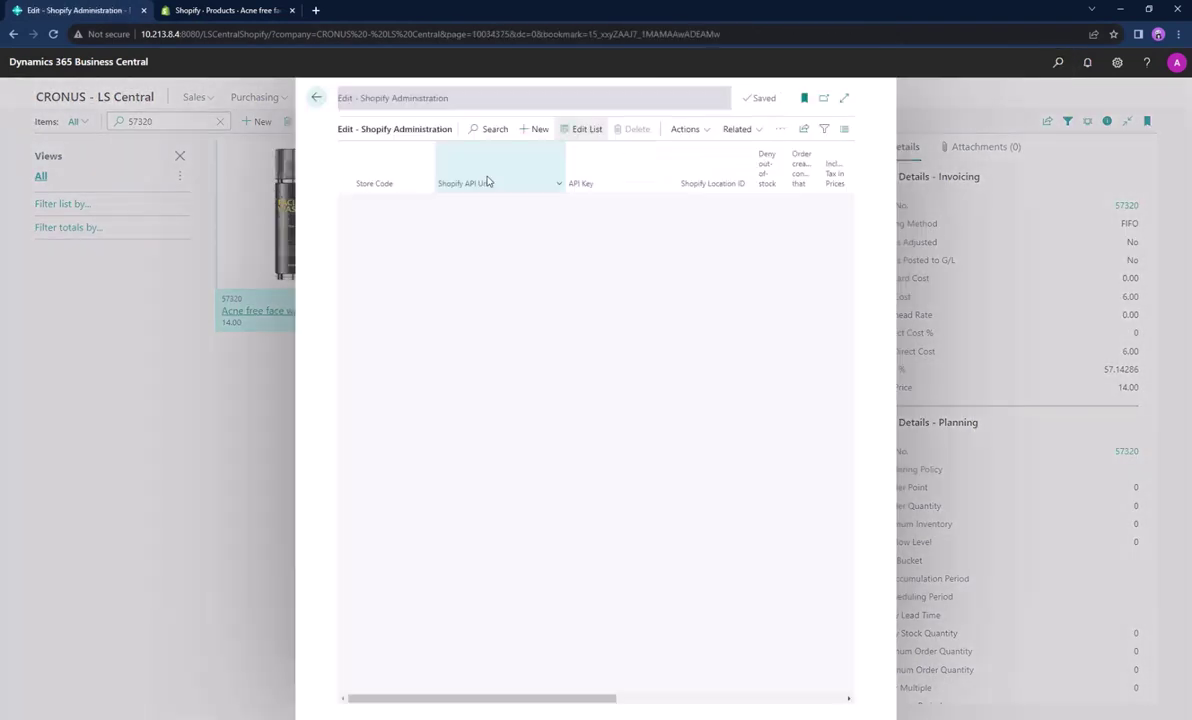
{"action": "left_click", "coordinate": [564, 132]}
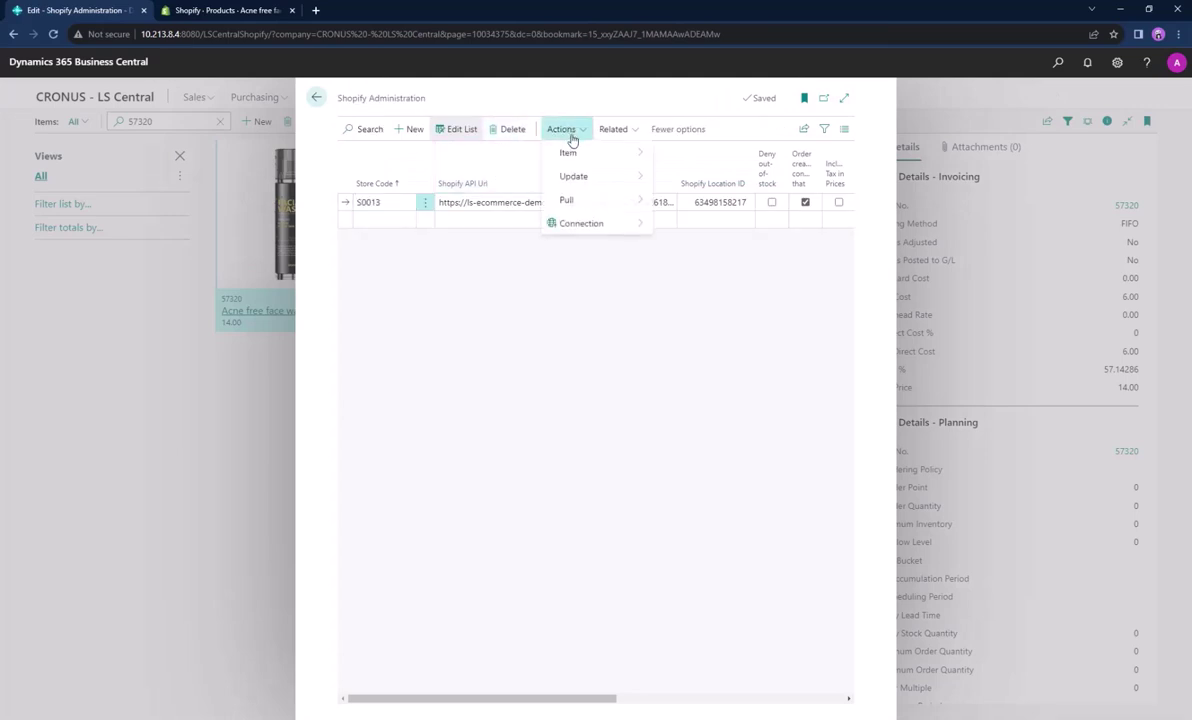
{"action": "mouse_move", "coordinate": [590, 177]}
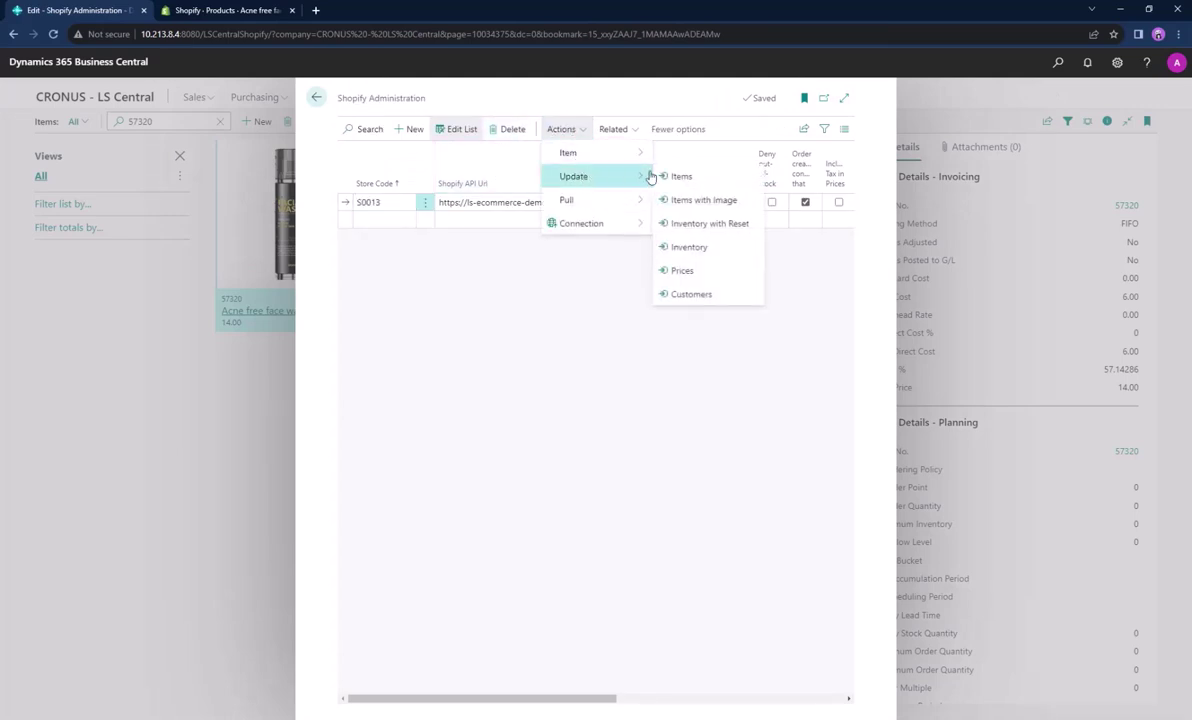
{"action": "left_click", "coordinate": [686, 272]}
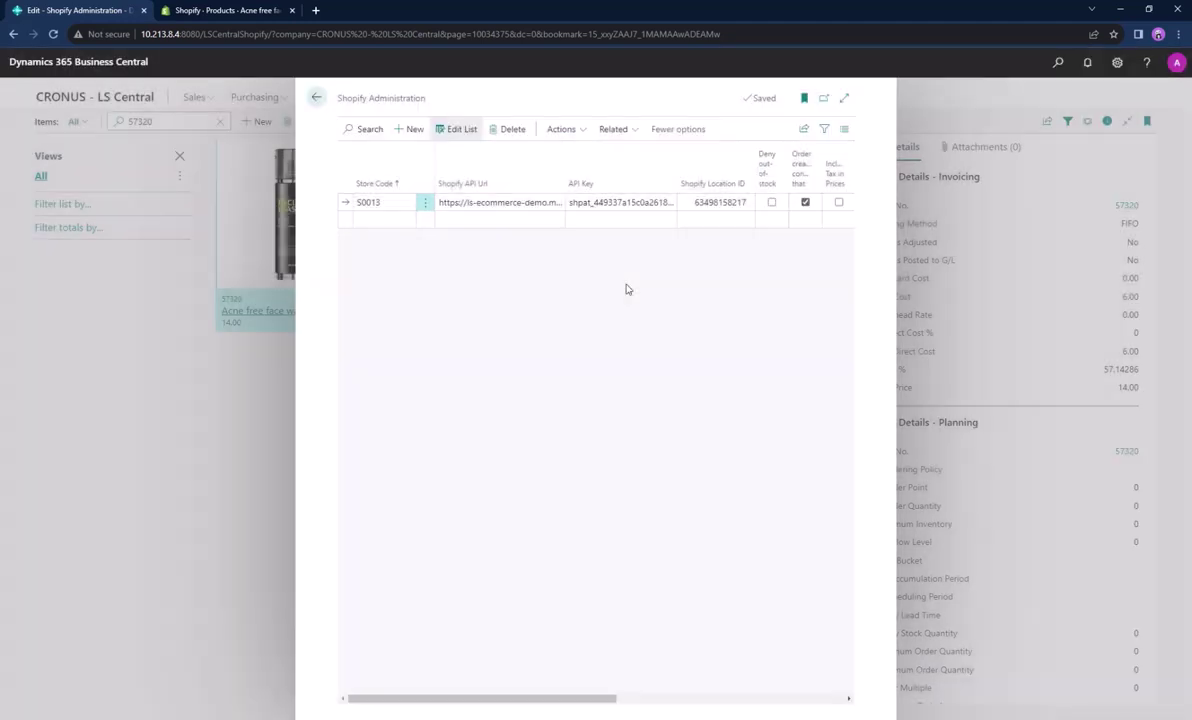
- Reload Shopify to confirm the $14.00 price, then filter Business Central items to 57320
{"action": "left_click", "coordinate": [194, 6]}
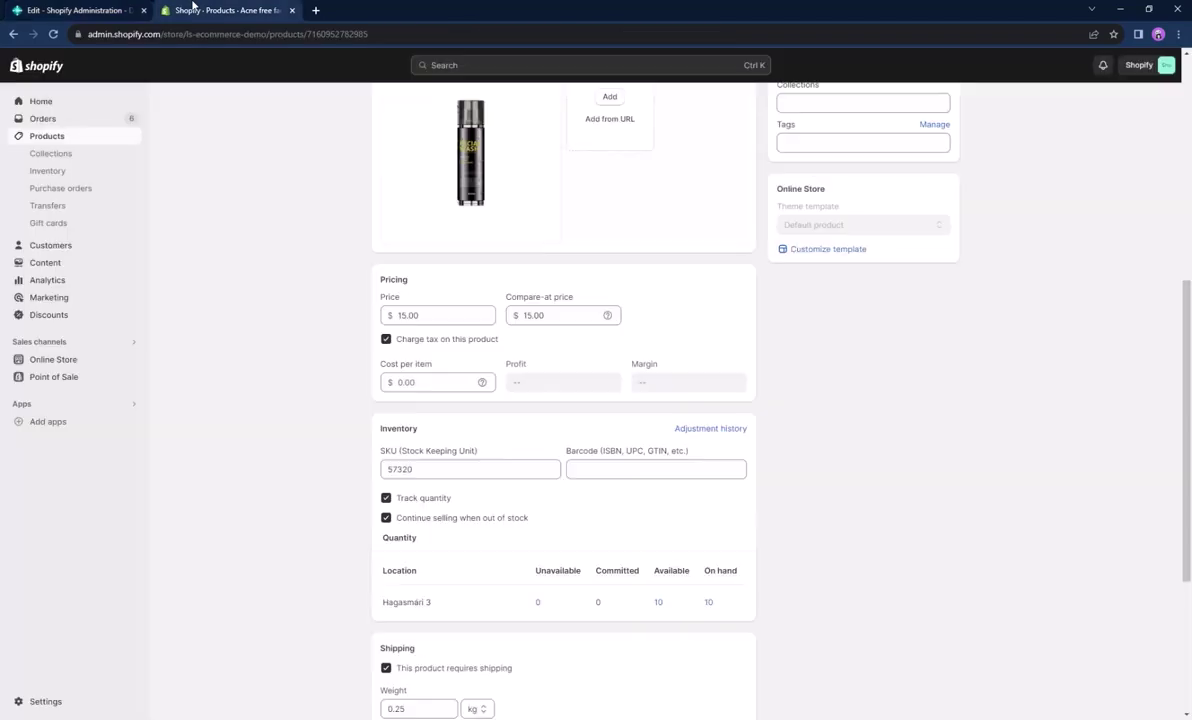
{"action": "left_click", "coordinate": [54, 34]}
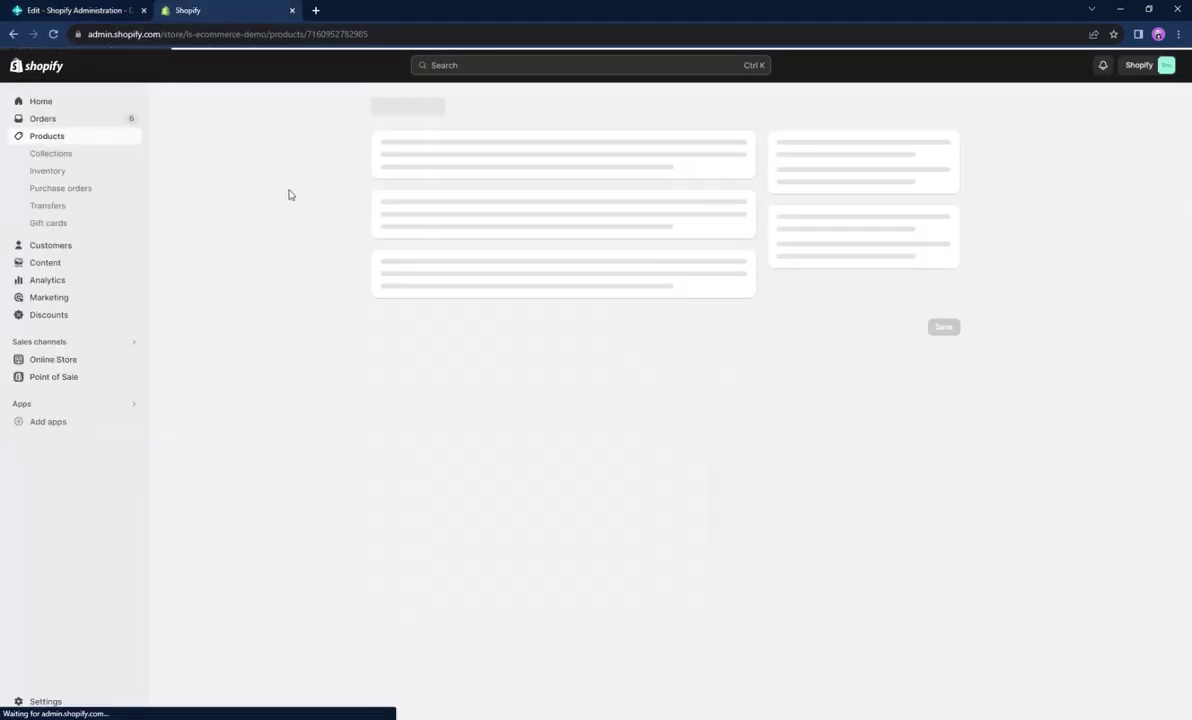
{"action": "scroll", "coordinate": [289, 194], "scroll_direction": "down", "scroll_amount": 3}
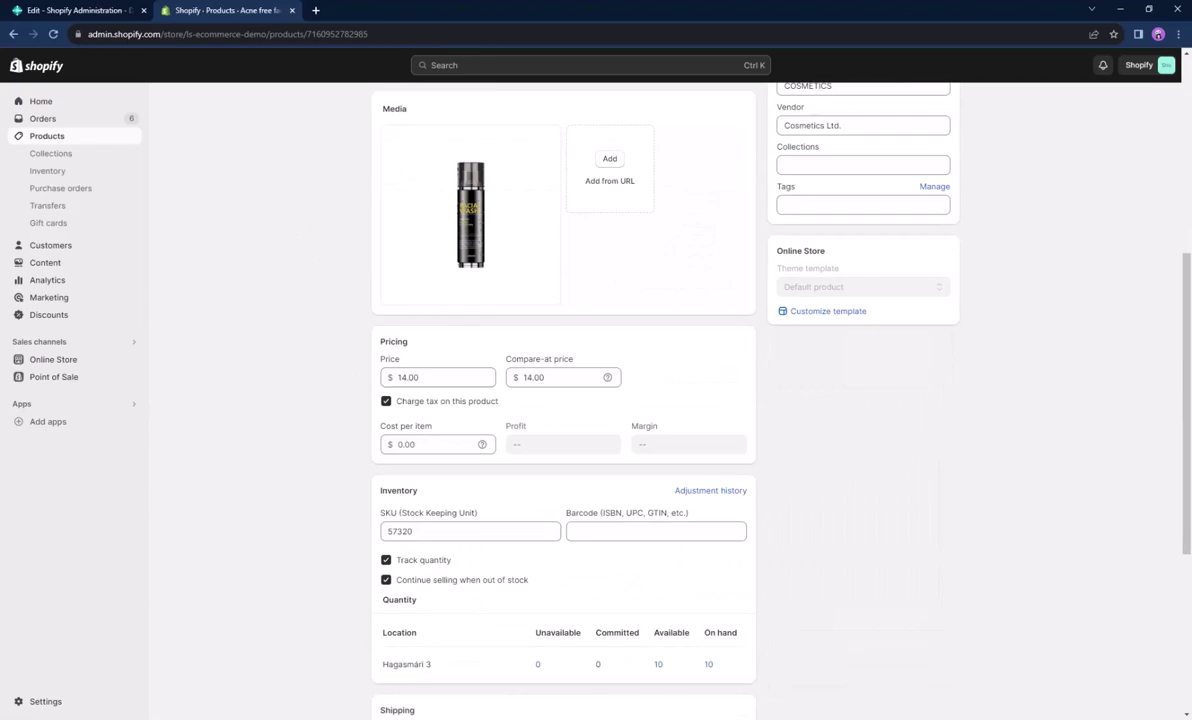
{"action": "key", "text": "ctrl+shift+Tab"}
{"action": "type", "text": "57320"}
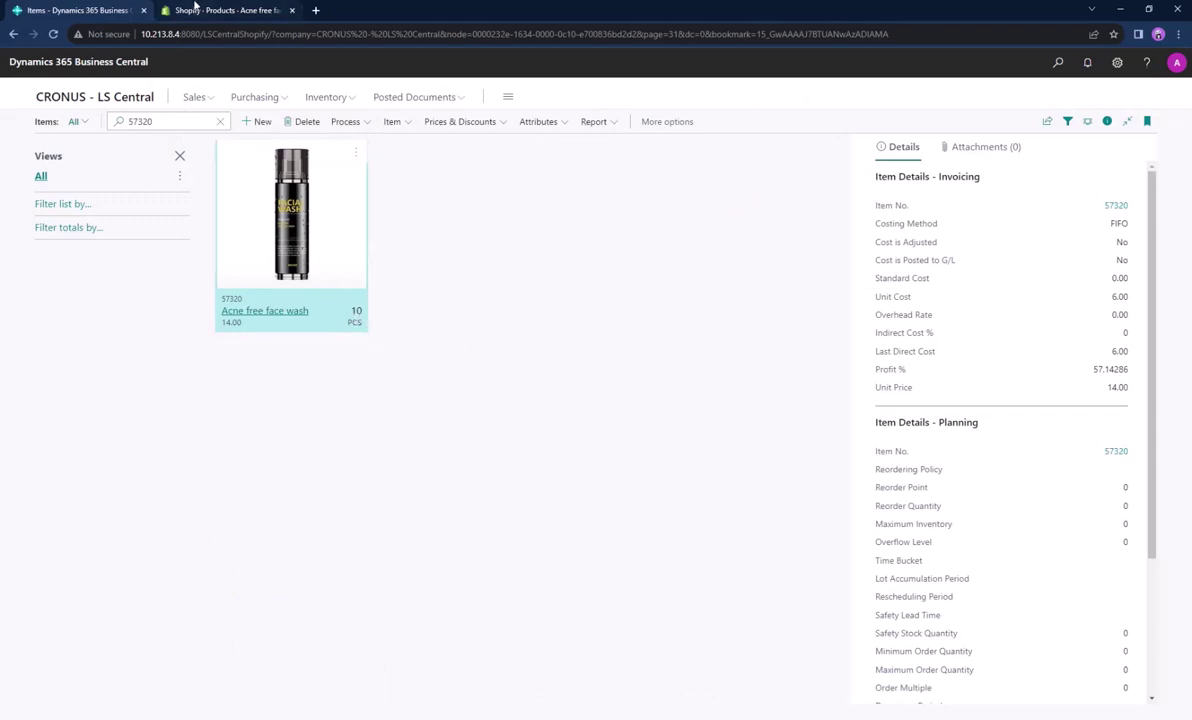
- Leave the Shopify Acne free face wash page discarding changes, and return to Business Central
{"action": "left_click", "coordinate": [195, 8]}
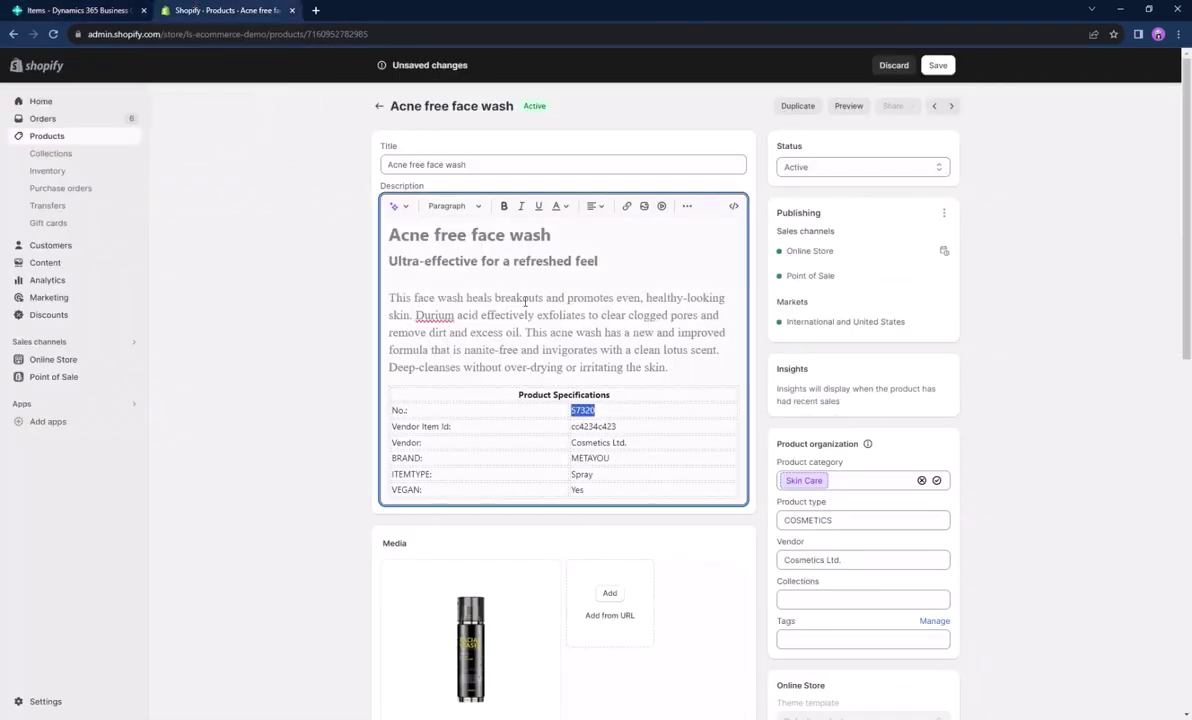
{"action": "left_click", "coordinate": [14, 36]}
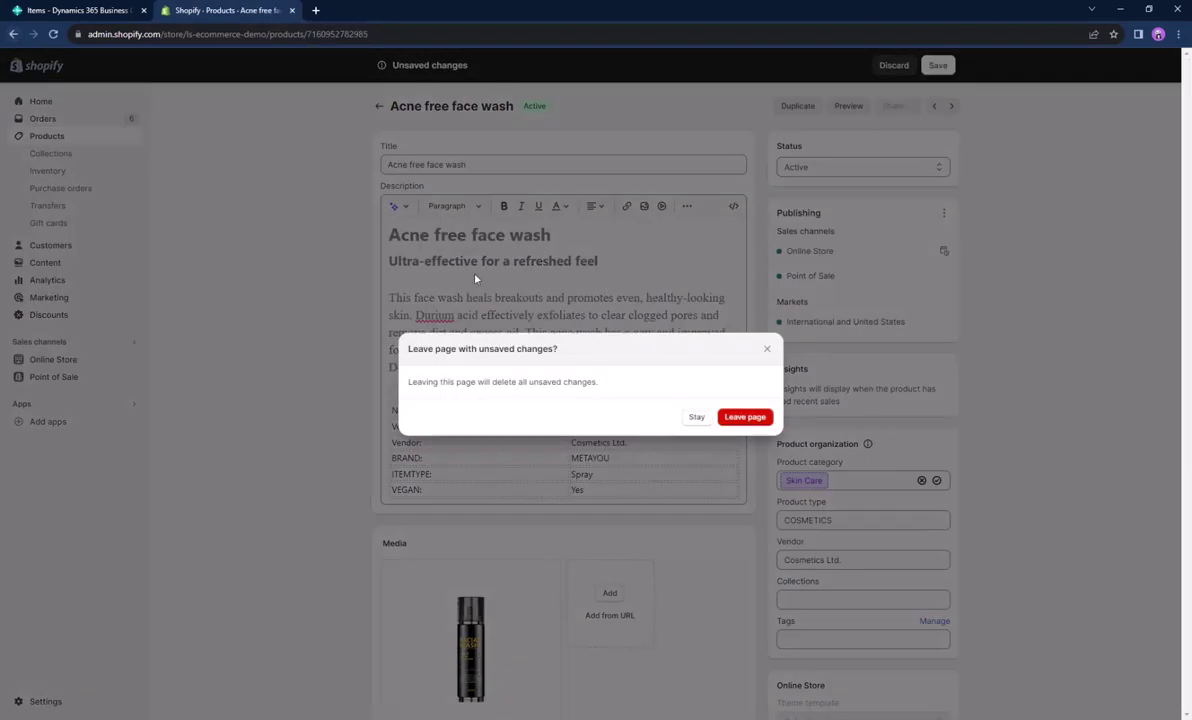
{"action": "left_click", "coordinate": [743, 417]}
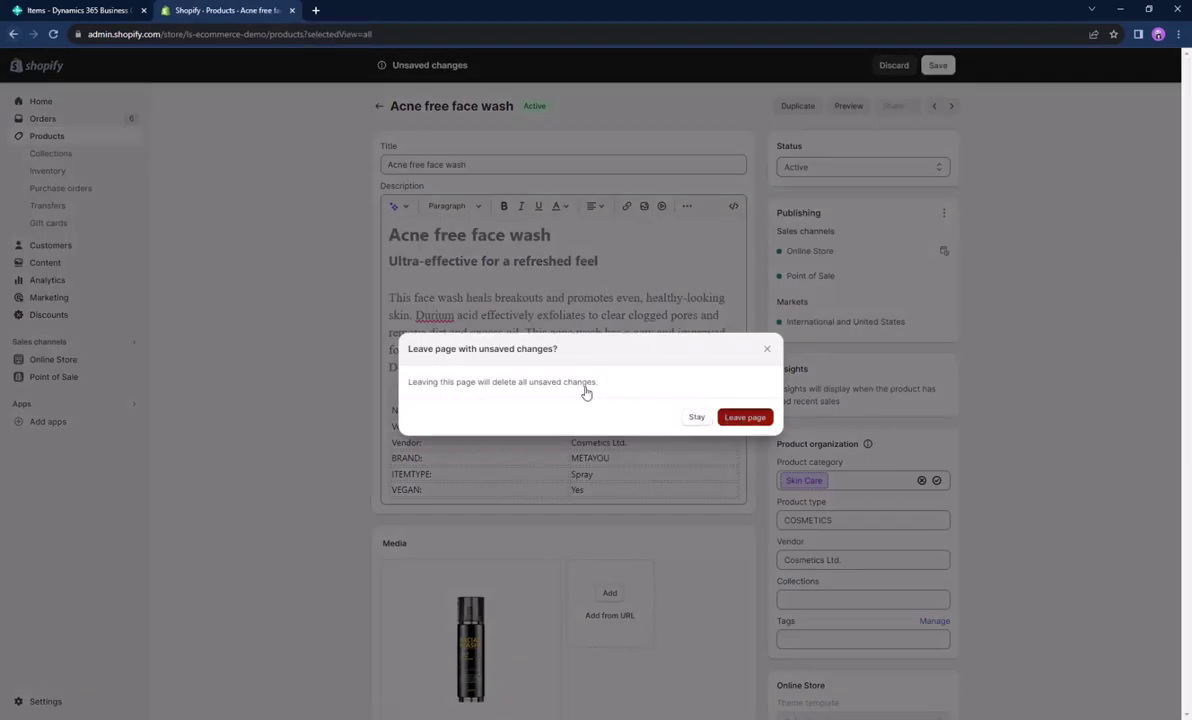
{"action": "left_click", "coordinate": [96, 12]}
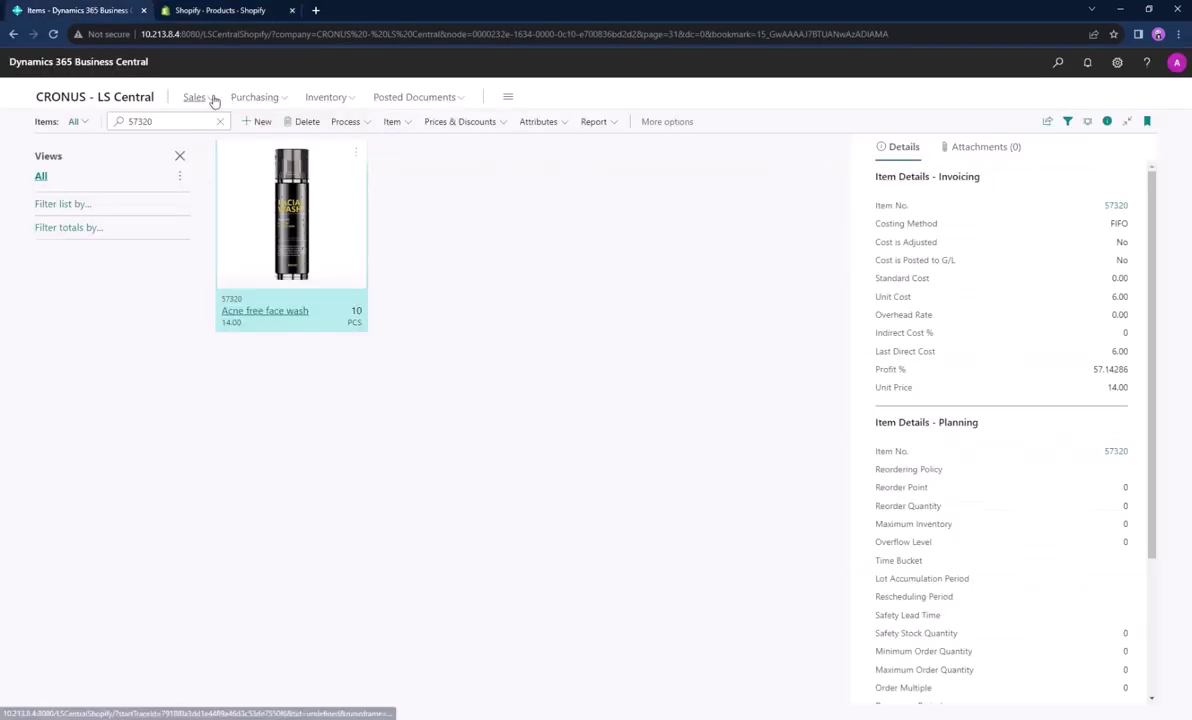
- Run Update Inventory from Shopify Administration to push stock levels for store S0013
{"action": "left_click", "coordinate": [1058, 62]}
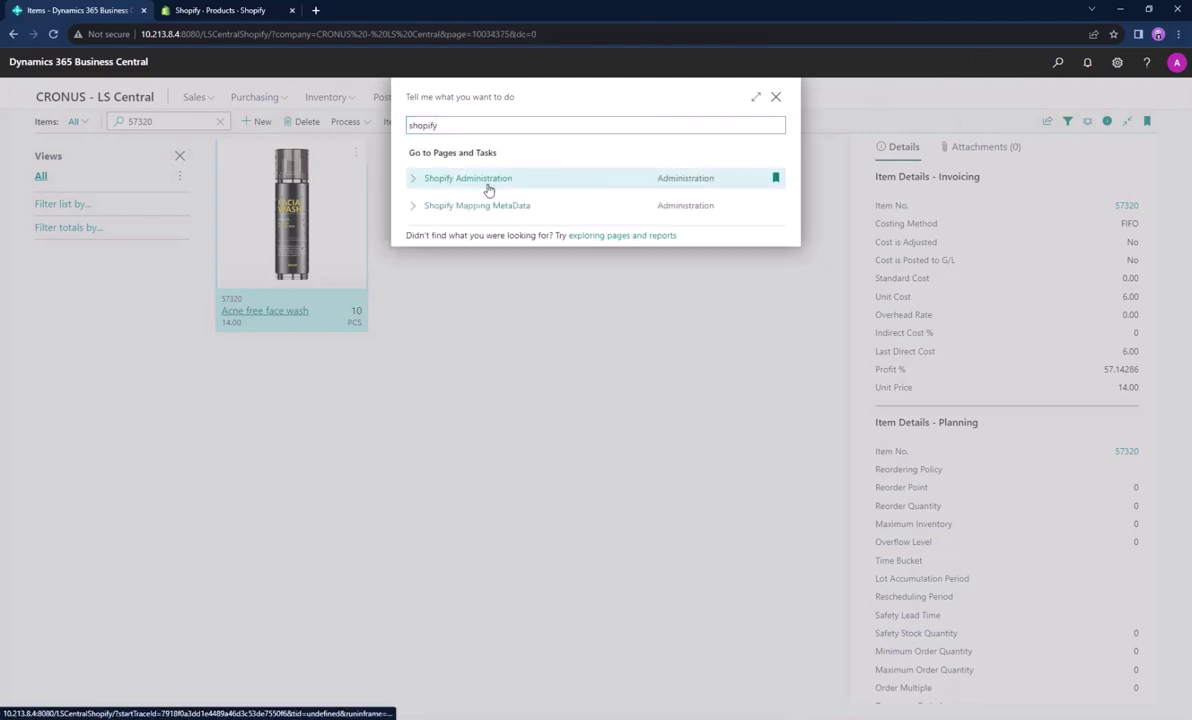
{"action": "left_click", "coordinate": [487, 186]}
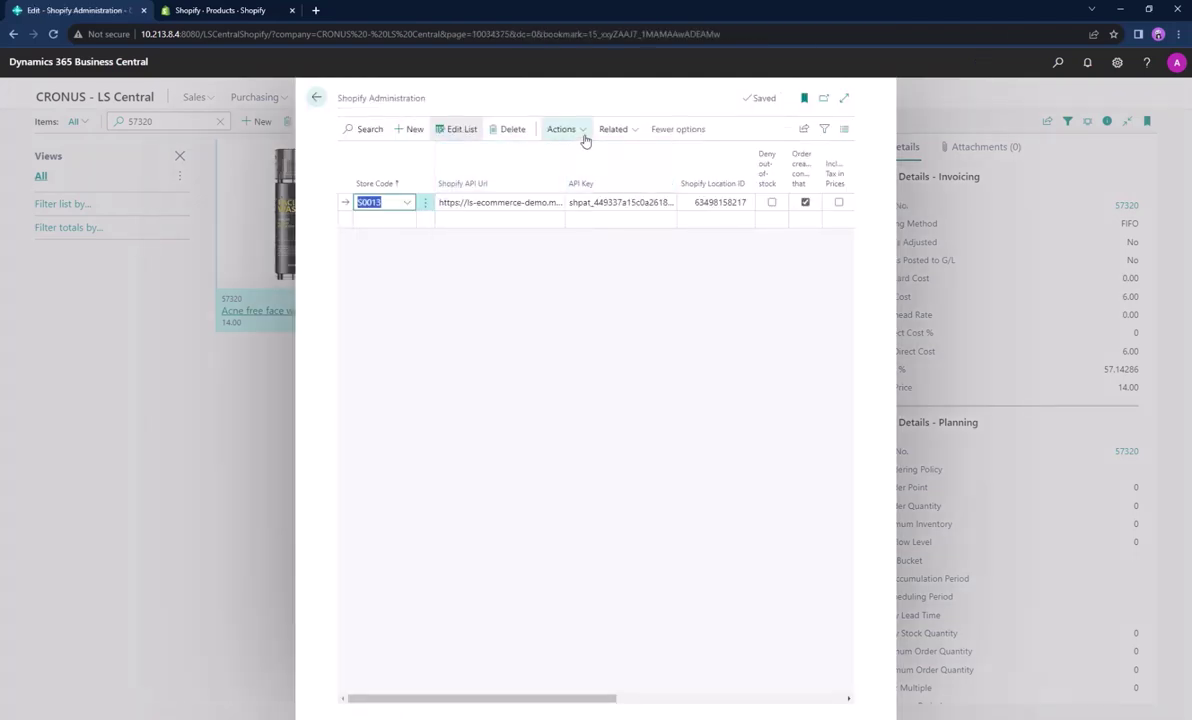
{"action": "left_click", "coordinate": [584, 139]}
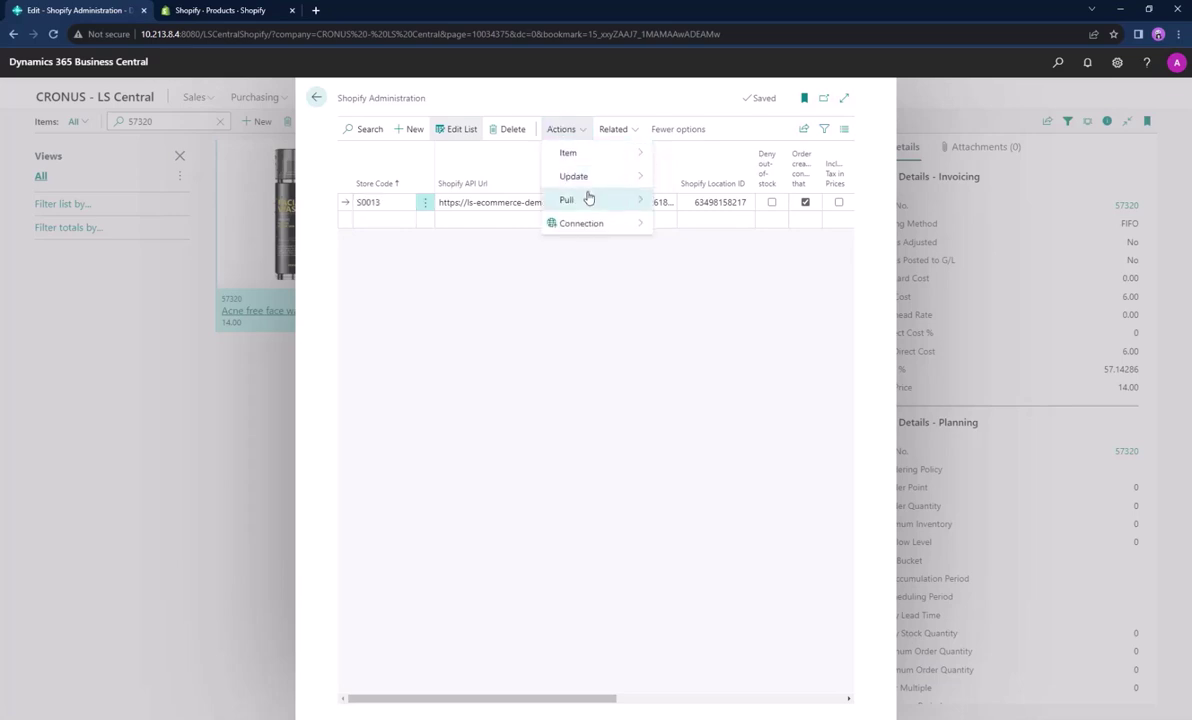
{"action": "mouse_move", "coordinate": [615, 178]}
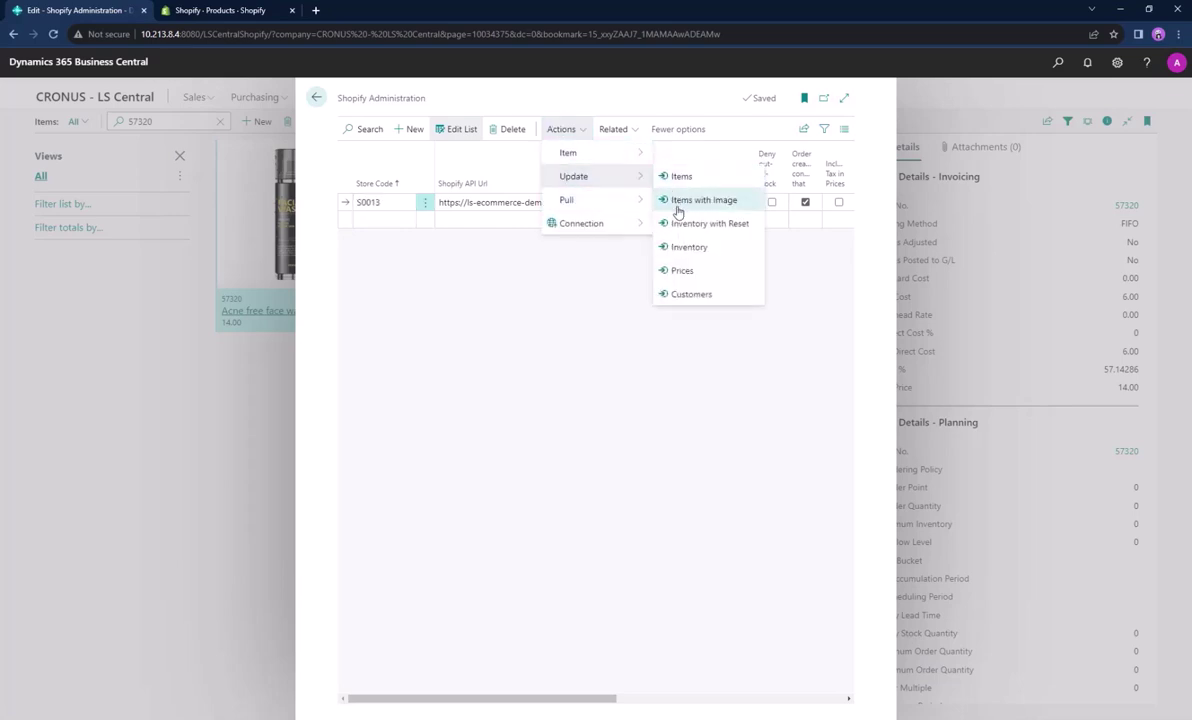
{"action": "left_click", "coordinate": [679, 247]}
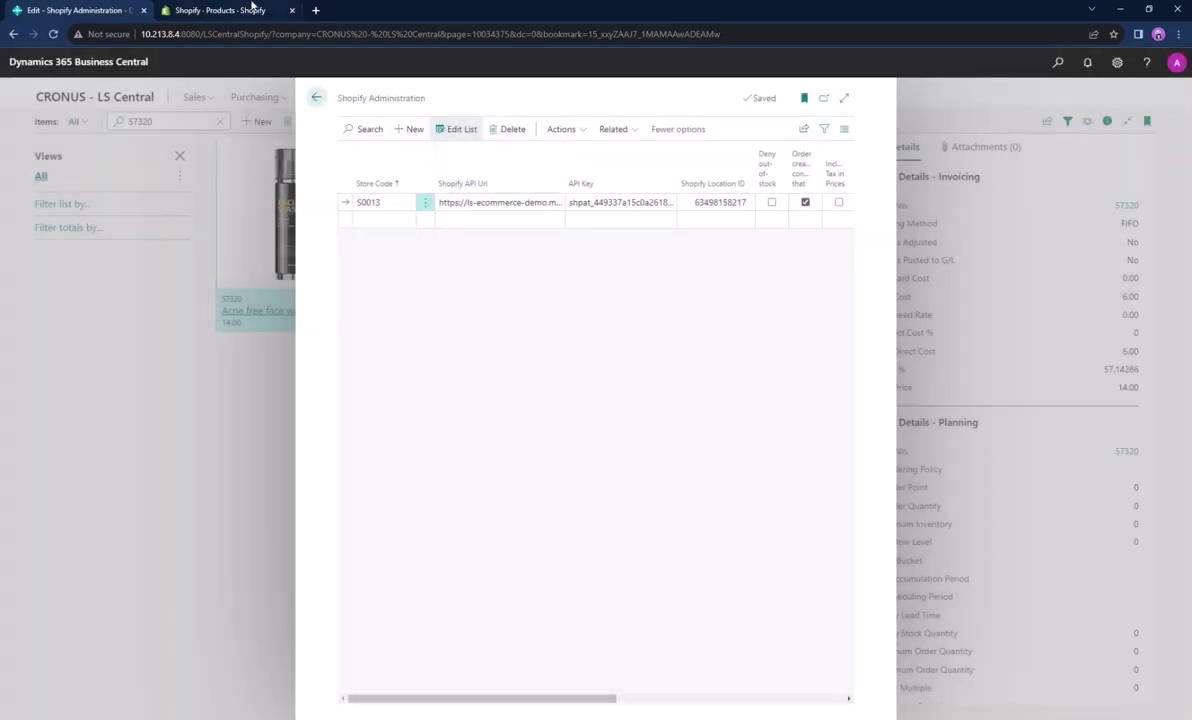
- Reload the Shopify Products list to see the synced Acne free face wash stock
{"action": "left_click", "coordinate": [253, 9]}
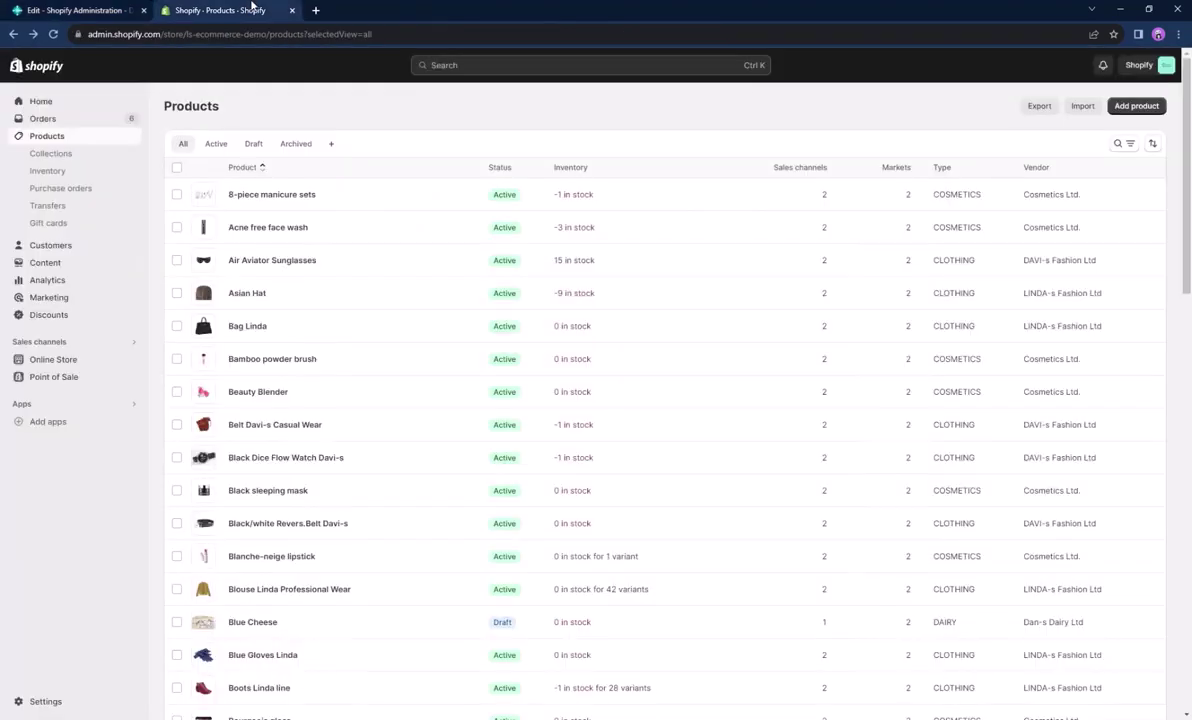
{"action": "left_click", "coordinate": [53, 35]}
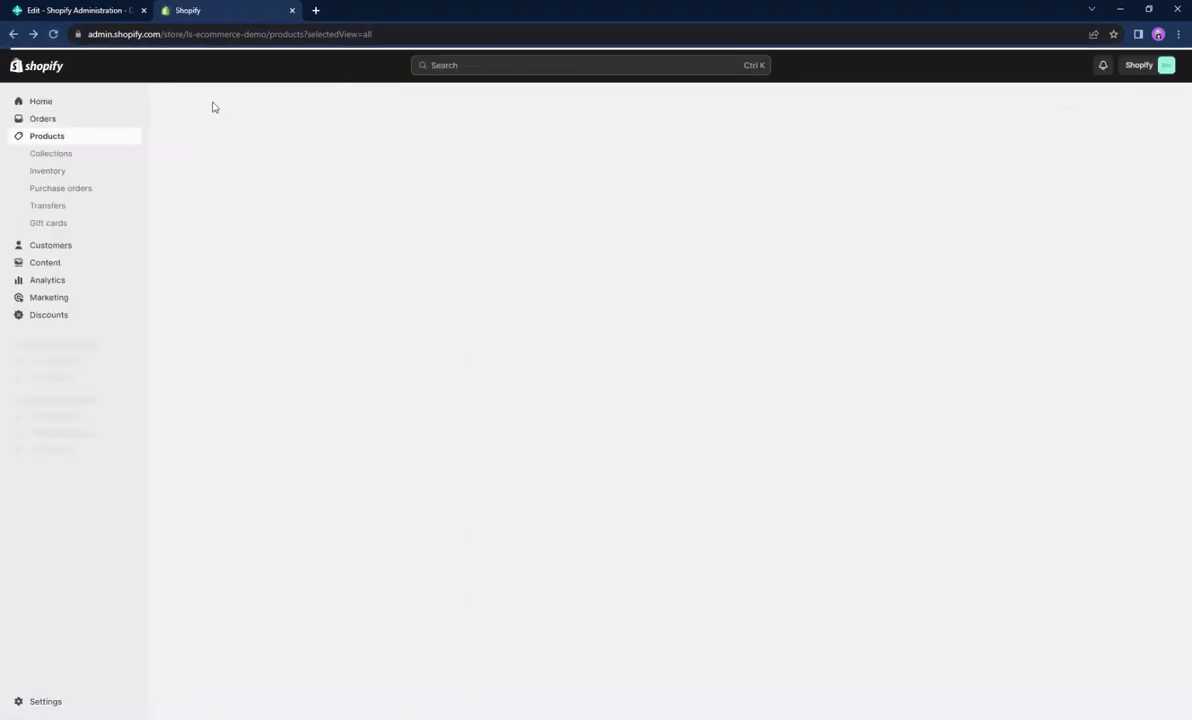